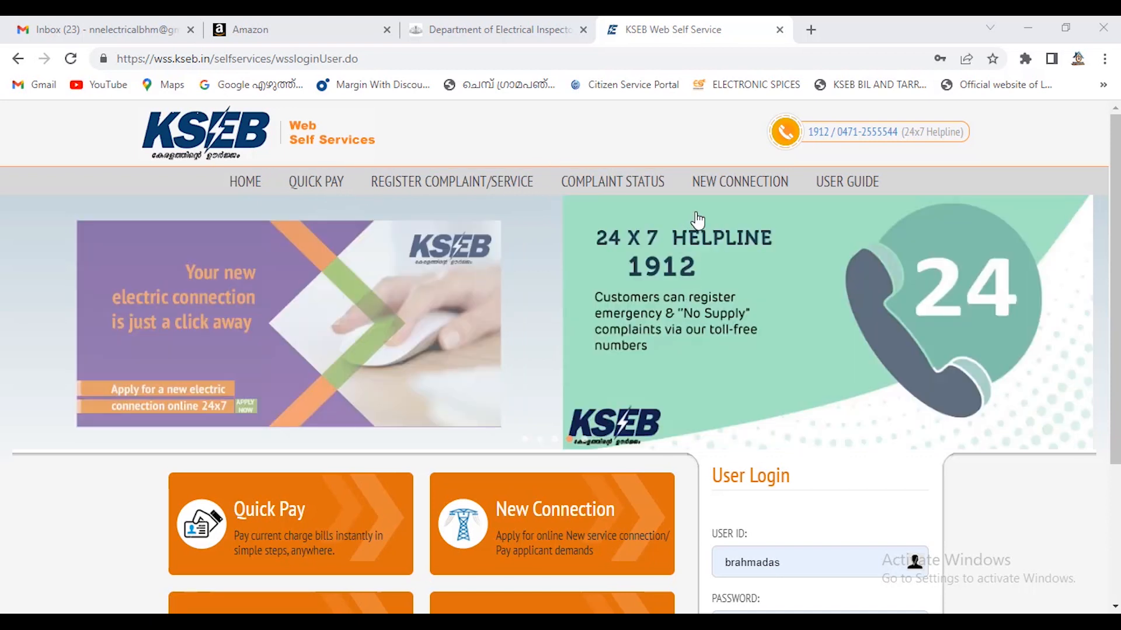
Open the New Connection guide page from the KSEB home page's top navigation.
{"action": "left_click", "coordinate": [733, 190]}
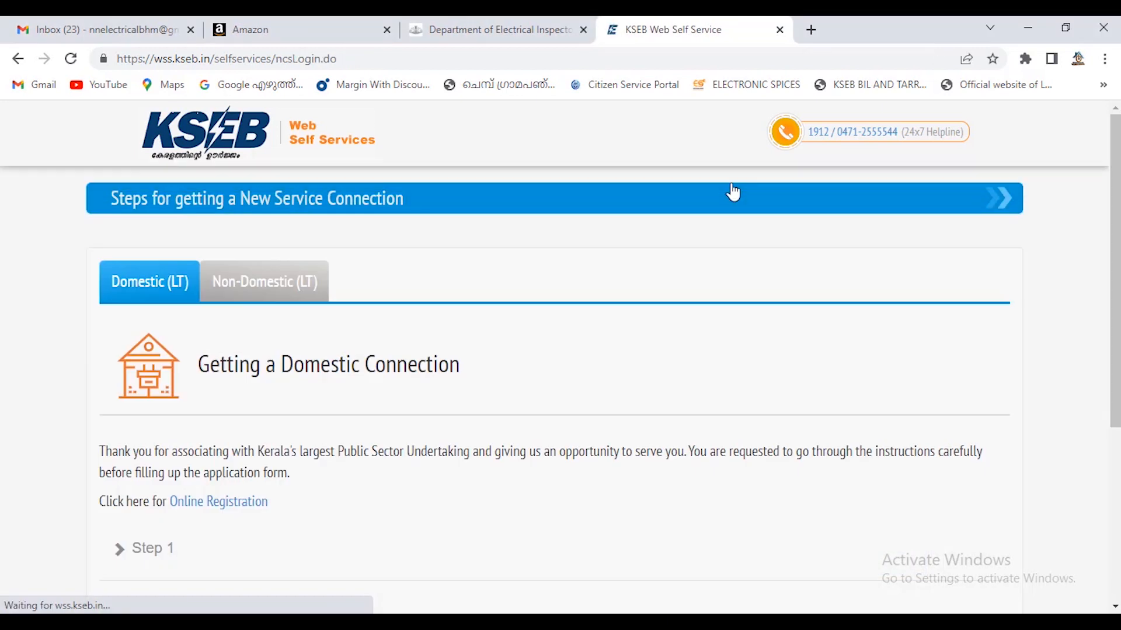
Expand guide Steps 1 through 4, then continue to Low Tension (415V) connection registration.
{"action": "scroll", "coordinate": [735, 252], "scroll_direction": "down", "scroll_amount": 1}
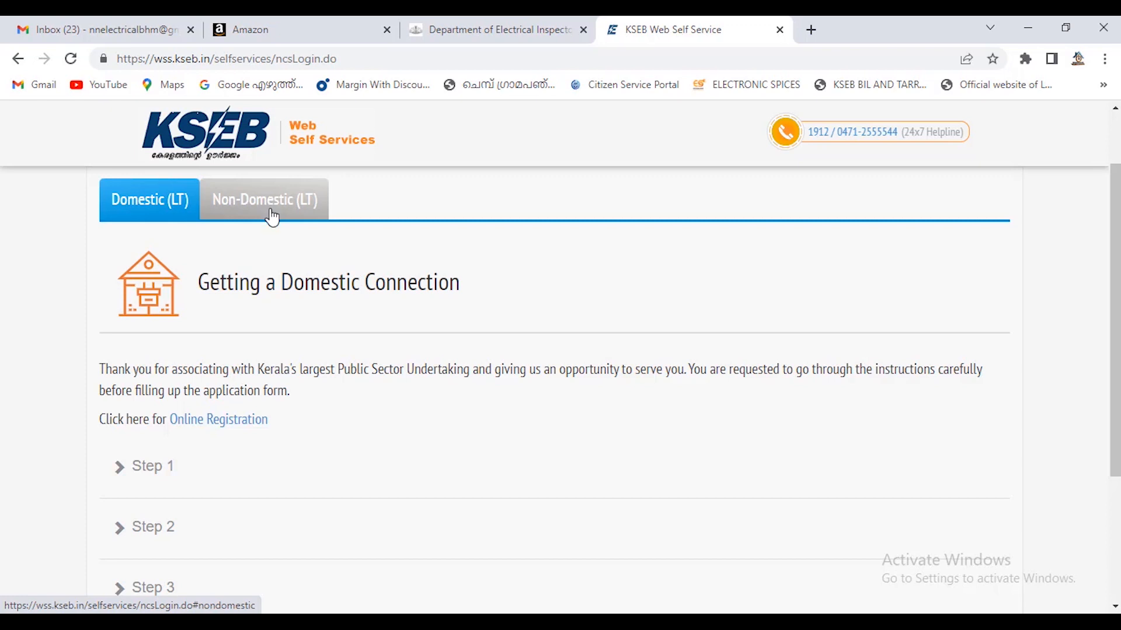
{"action": "scroll", "coordinate": [270, 214], "scroll_direction": "down", "scroll_amount": 1}
{"action": "scroll", "coordinate": [272, 232], "scroll_direction": "down", "scroll_amount": 2}
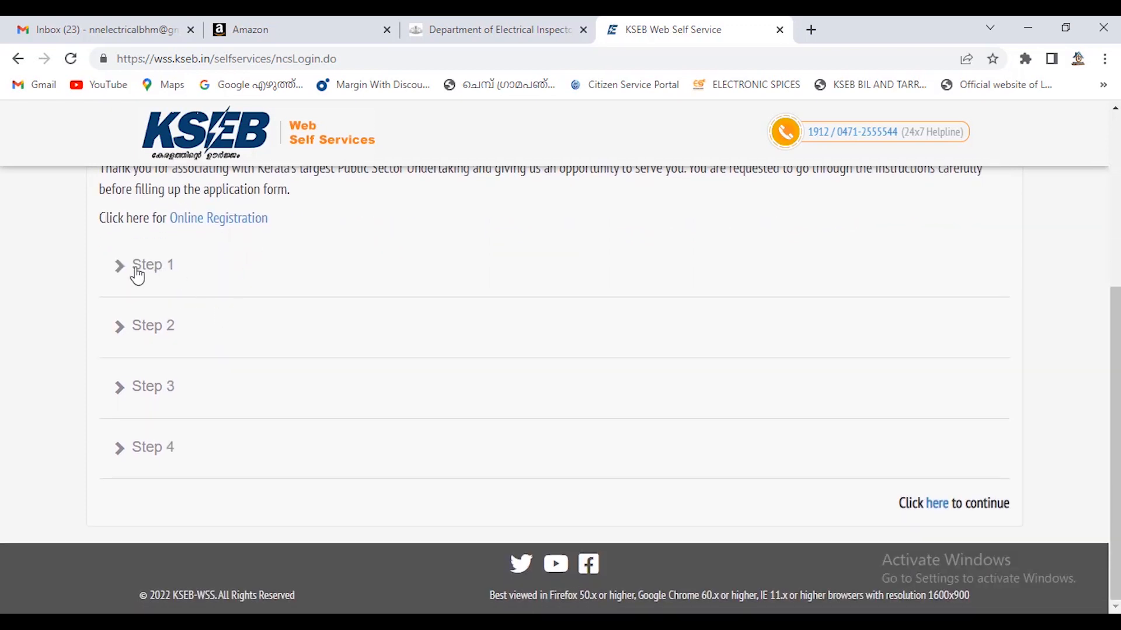
{"action": "left_click", "coordinate": [115, 273]}
{"action": "scroll", "coordinate": [115, 277], "scroll_direction": "down", "scroll_amount": 5}
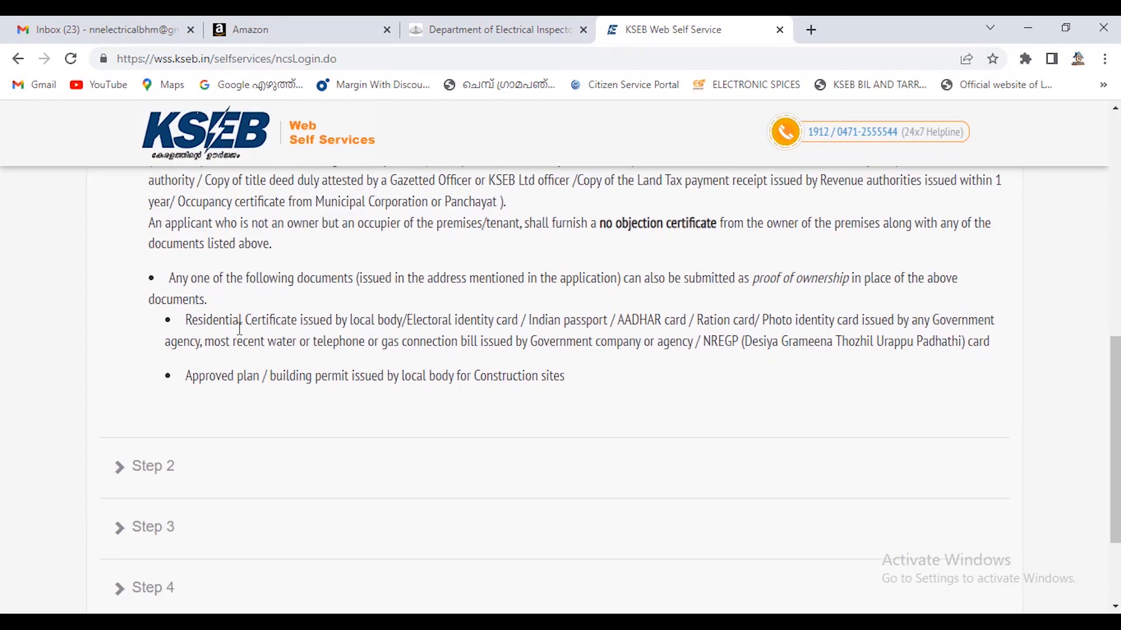
{"action": "left_click", "coordinate": [119, 337]}
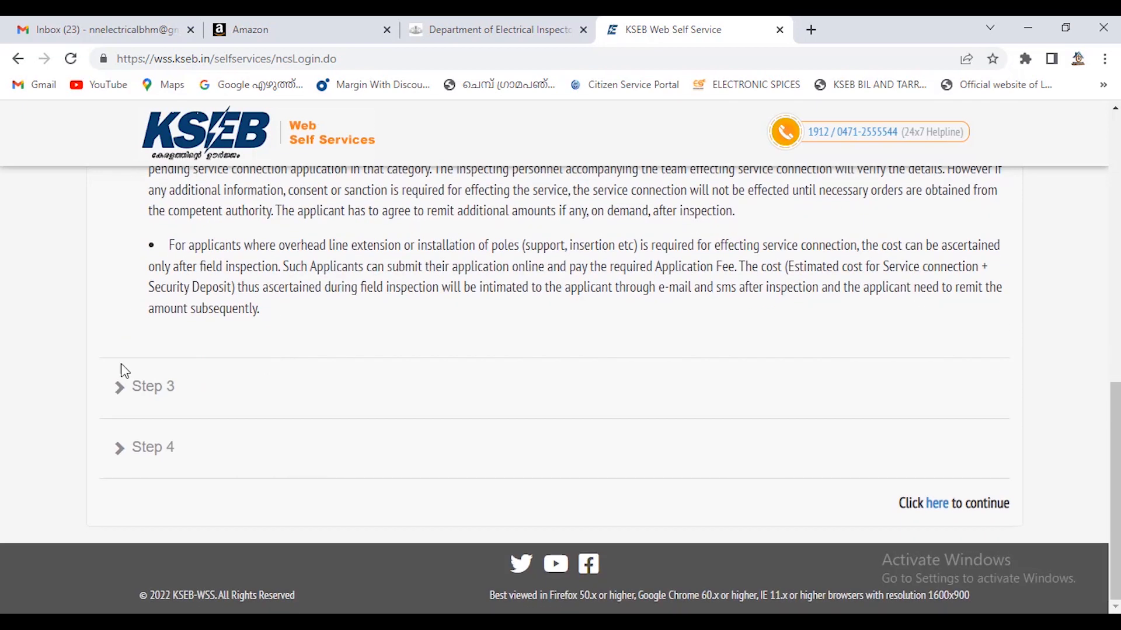
{"action": "left_click", "coordinate": [125, 395]}
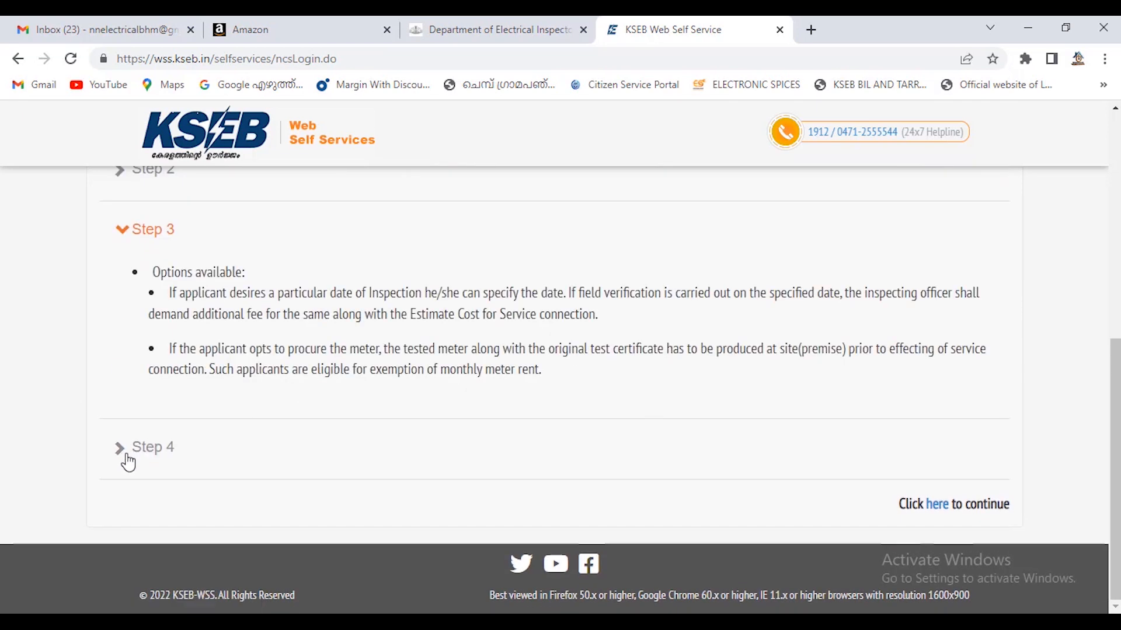
{"action": "left_click", "coordinate": [124, 459]}
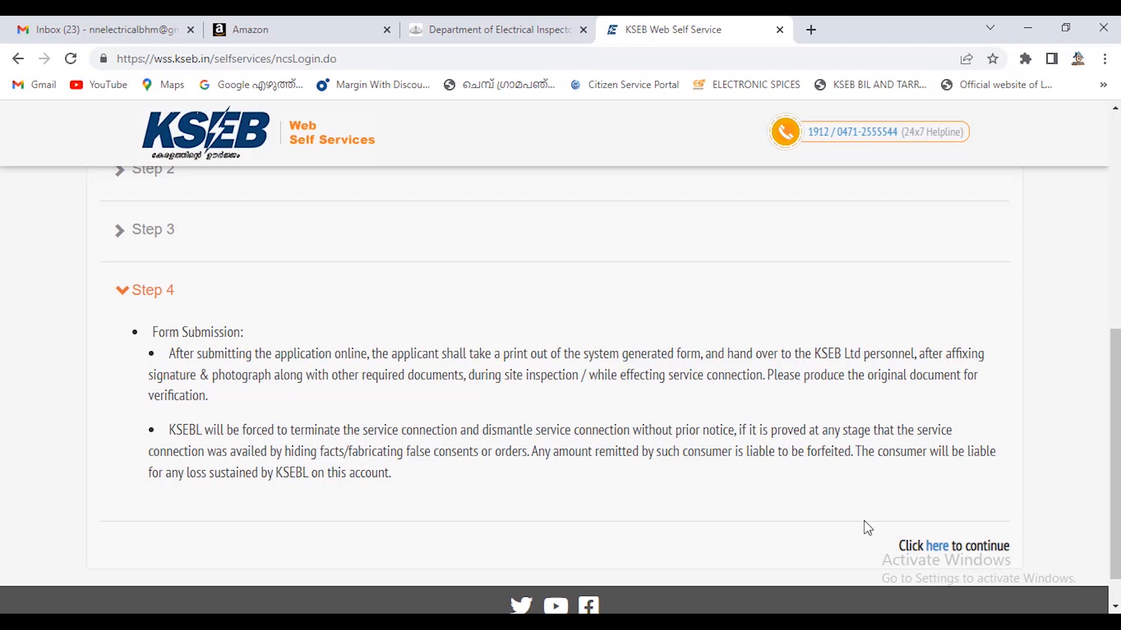
{"action": "left_click", "coordinate": [937, 549]}
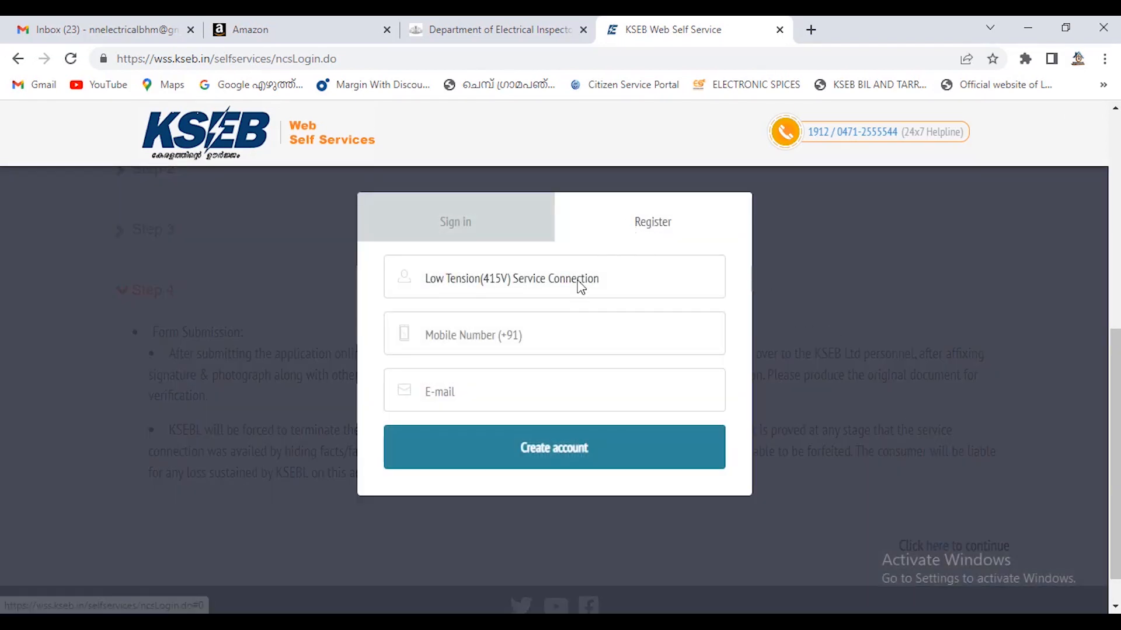
Create an account with the applicant's mobile number and saved e-mail address.
{"action": "left_click", "coordinate": [536, 338]}
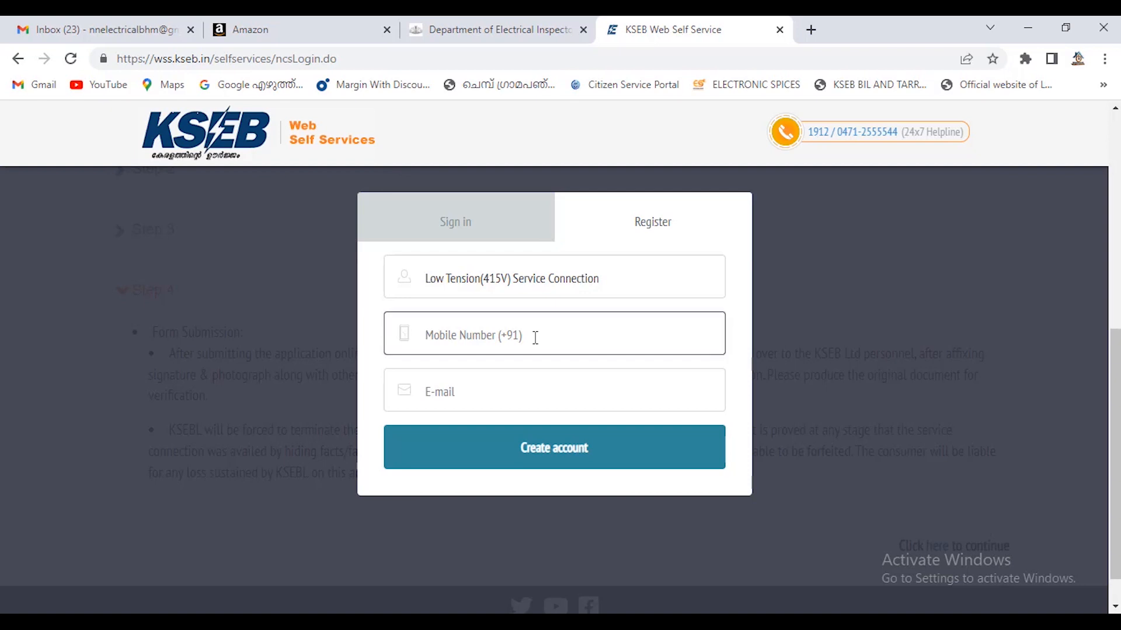
{"action": "type", "text": "97"}
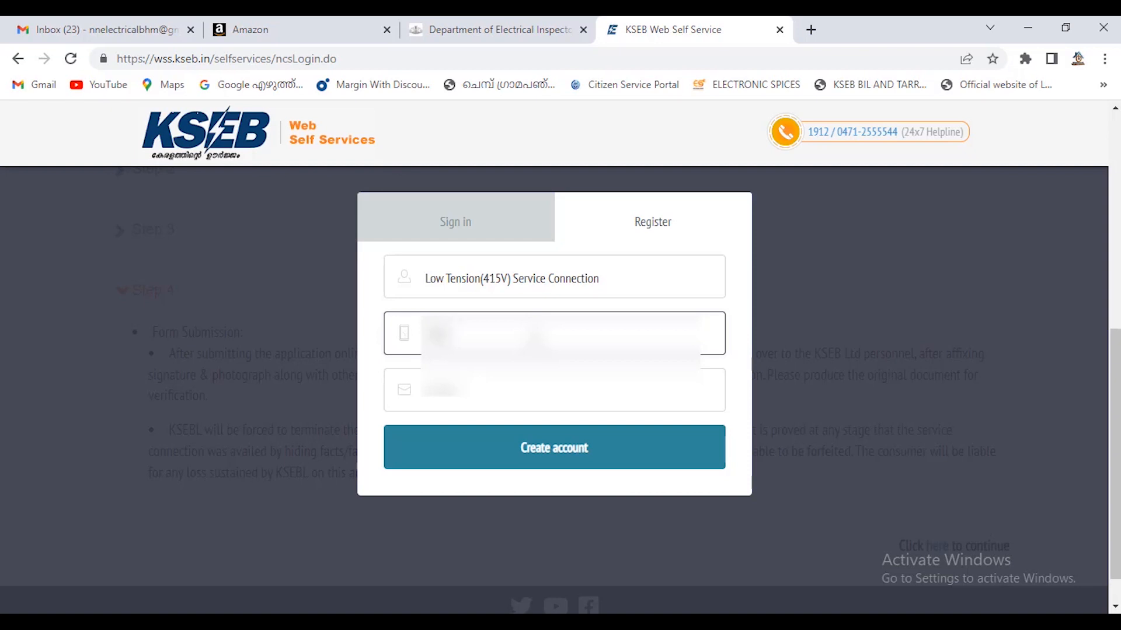
{"action": "type", "text": "•••"}
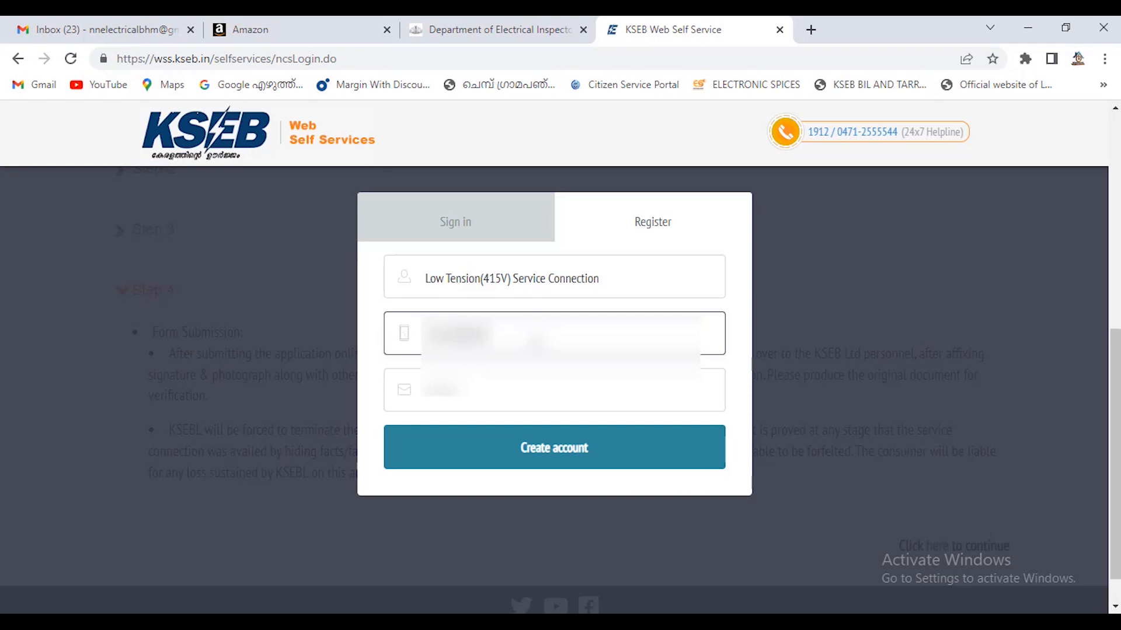
{"action": "left_click", "coordinate": [532, 390]}
{"action": "left_click", "coordinate": [533, 438]}
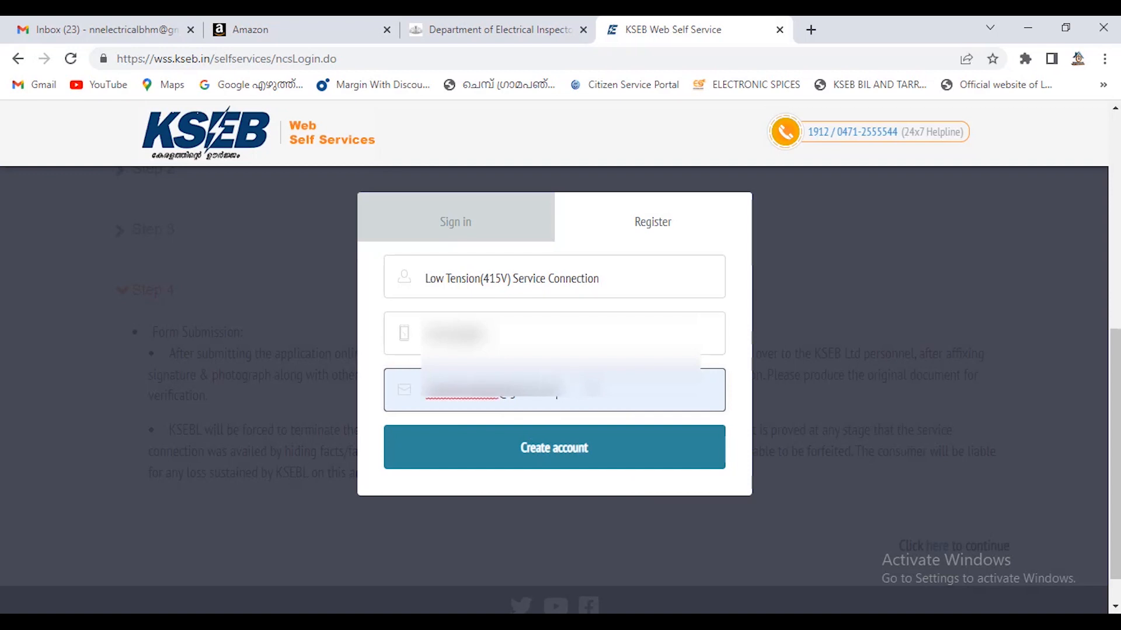
{"action": "left_click", "coordinate": [573, 462]}
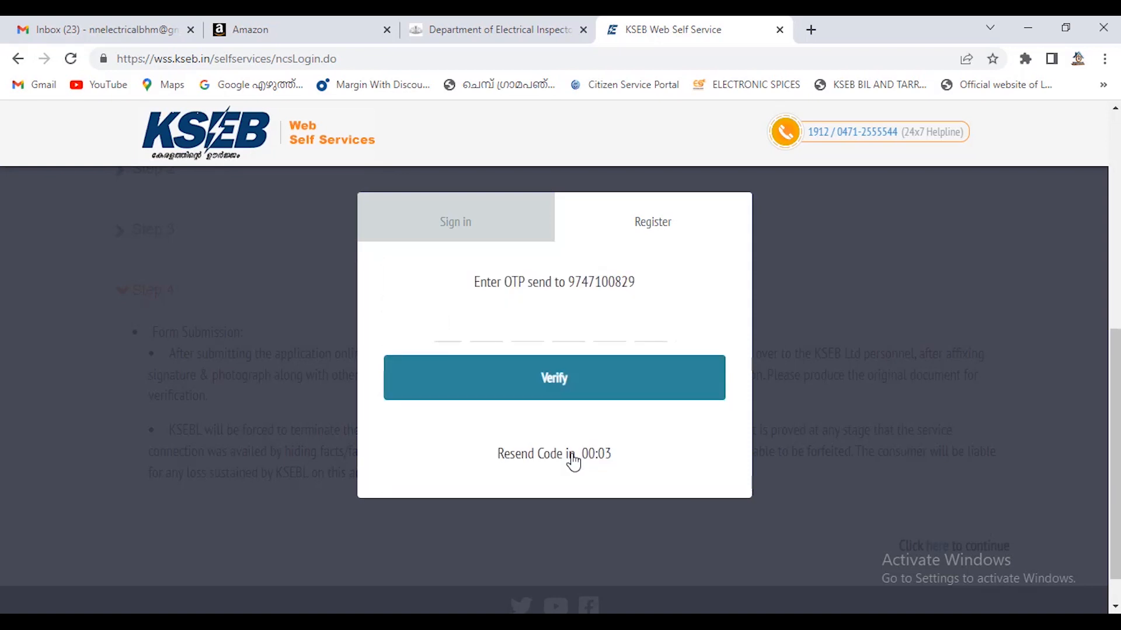
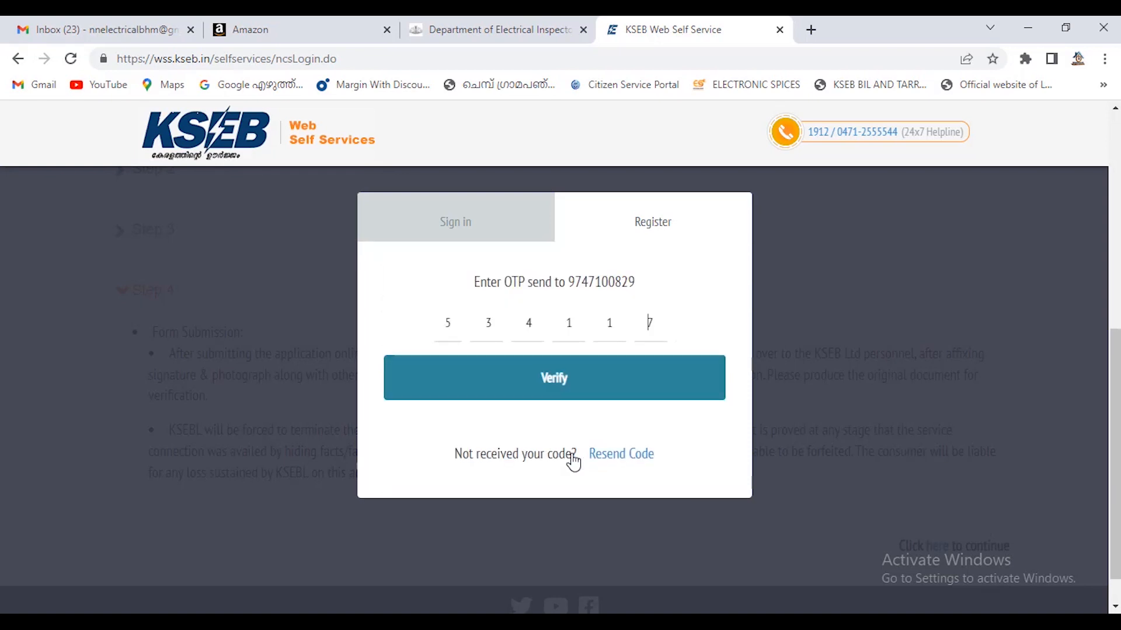
Enter the six-digit one-time code and confirm verification to load the application form.
{"action": "left_click", "coordinate": [572, 387]}
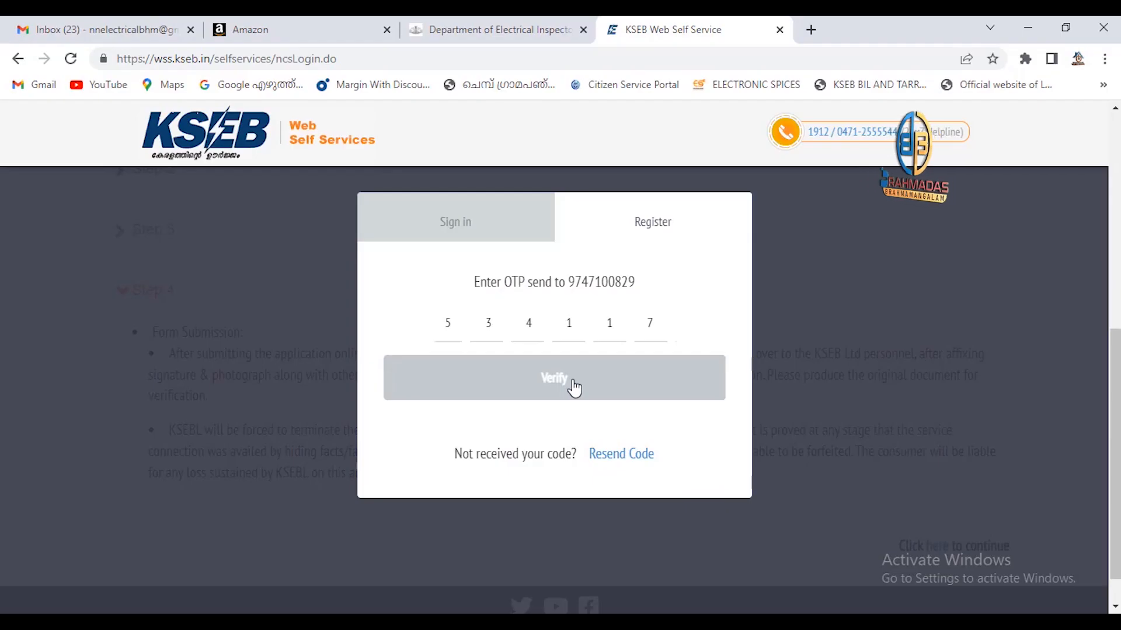
{"action": "left_click", "coordinate": [574, 382]}
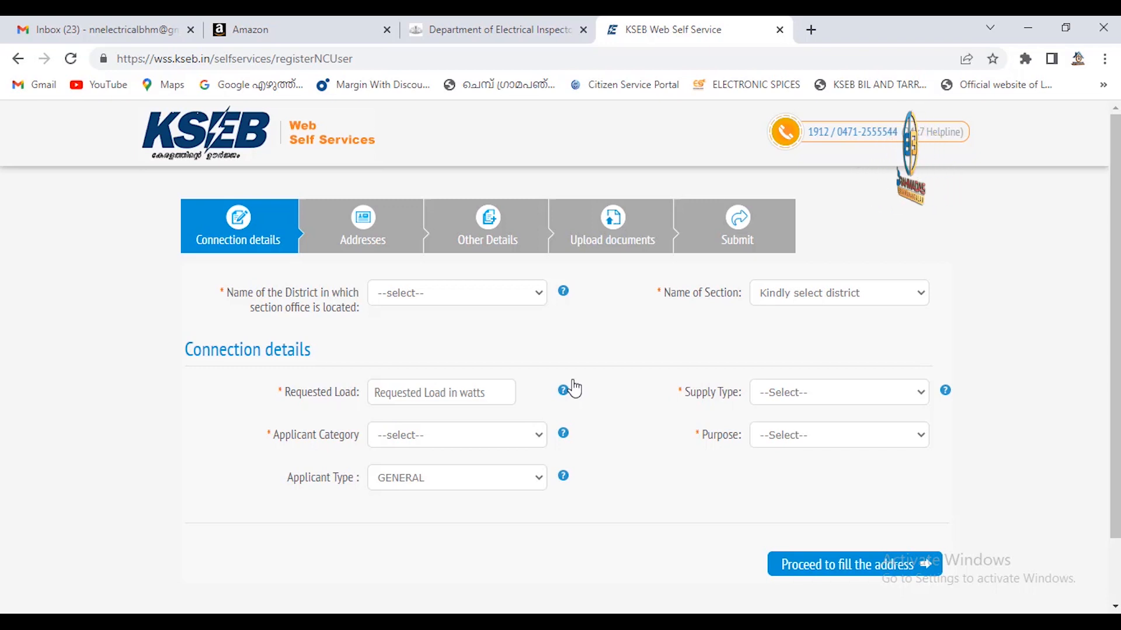
Choose KOTTAYAM as the district and Chempu [4644] as the section office.
{"action": "left_click", "coordinate": [501, 302]}
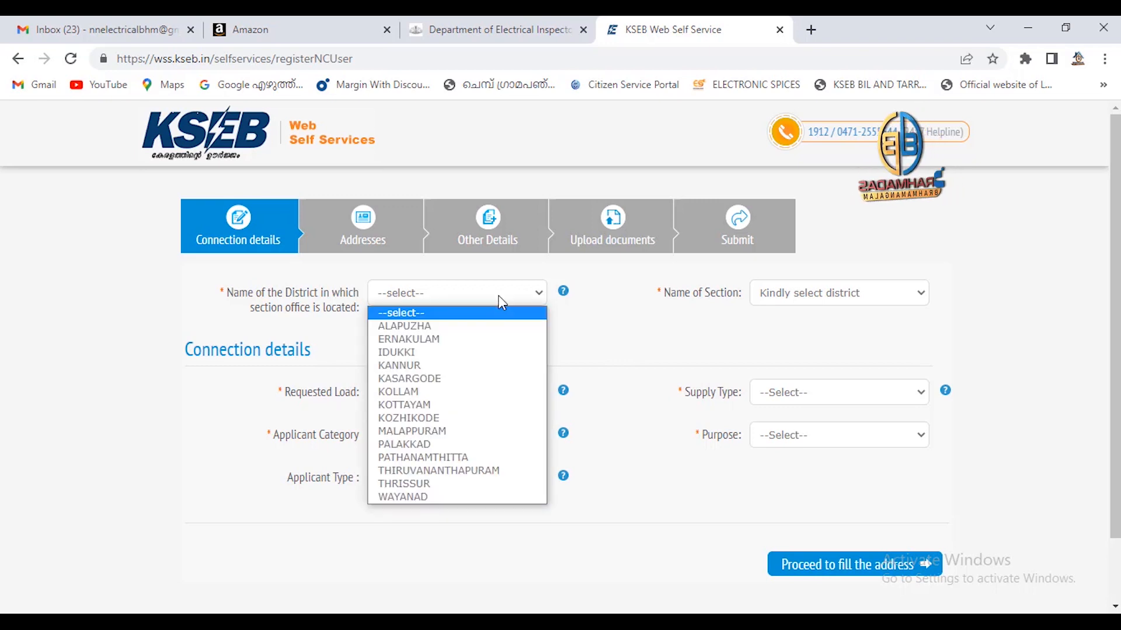
{"action": "left_click", "coordinate": [427, 409]}
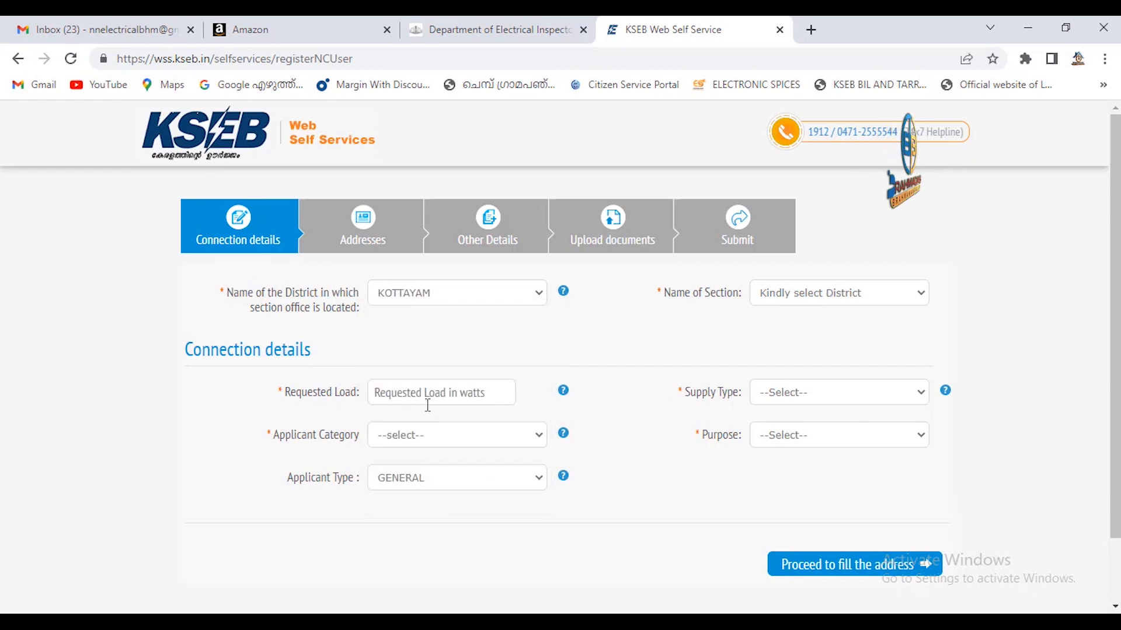
{"action": "left_click", "coordinate": [853, 302]}
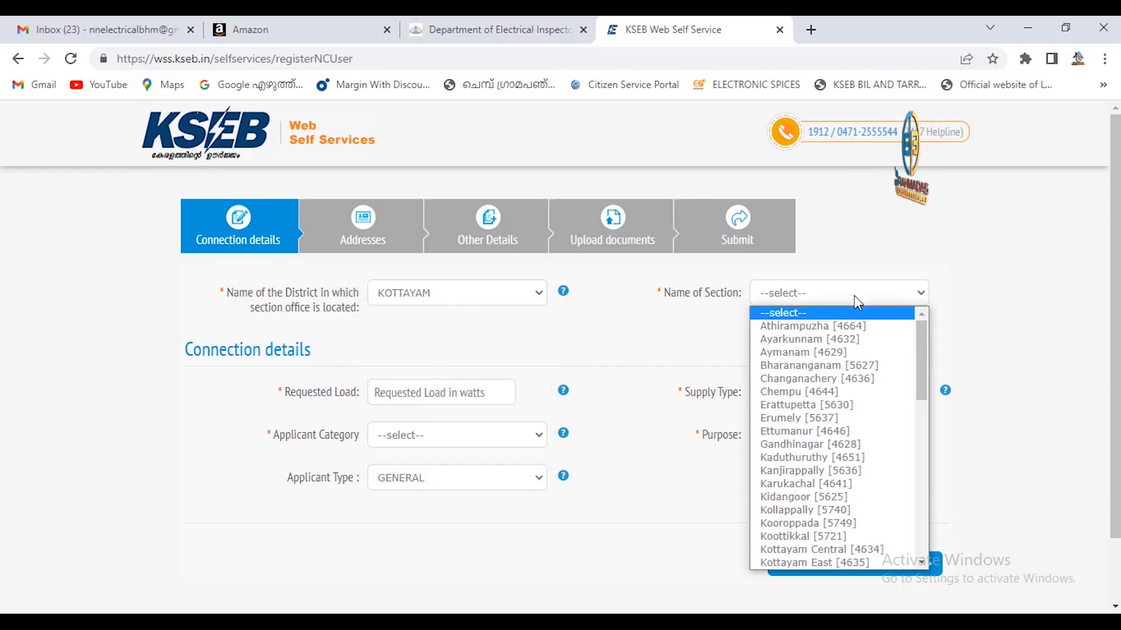
{"action": "left_click", "coordinate": [800, 391]}
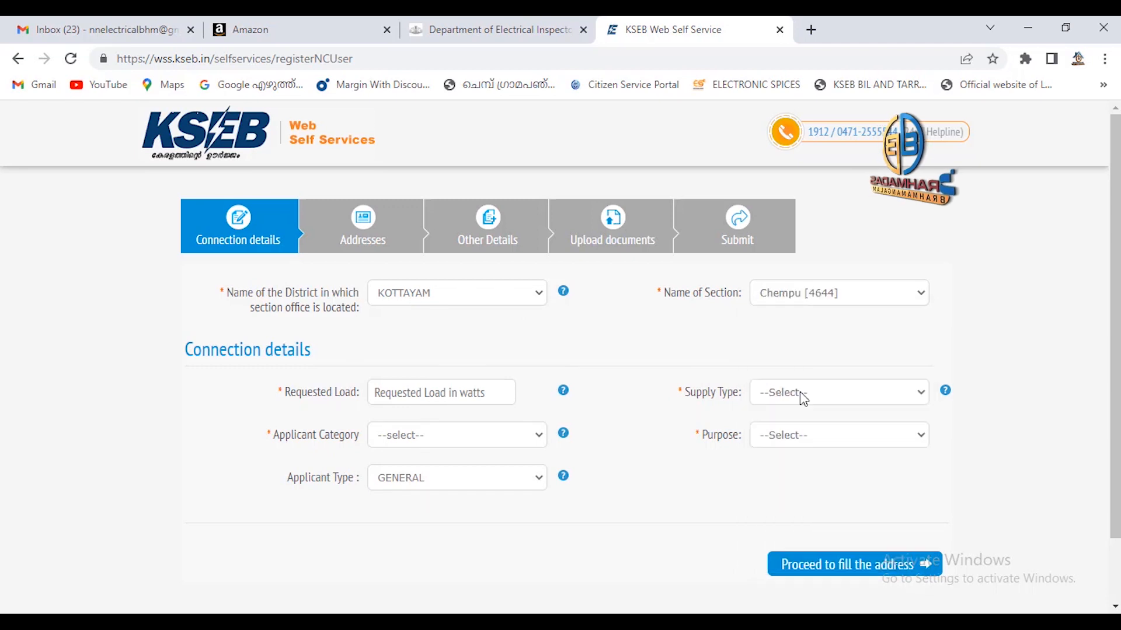
{"action": "left_click", "coordinate": [426, 395]}
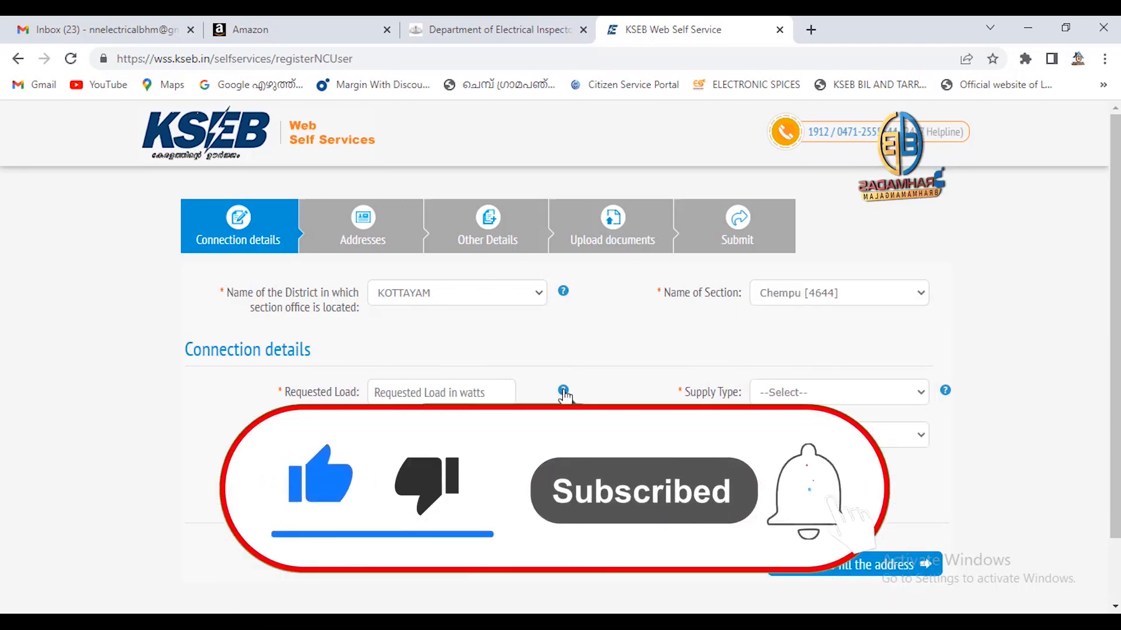
{"action": "mouse_move", "coordinate": [564, 392]}
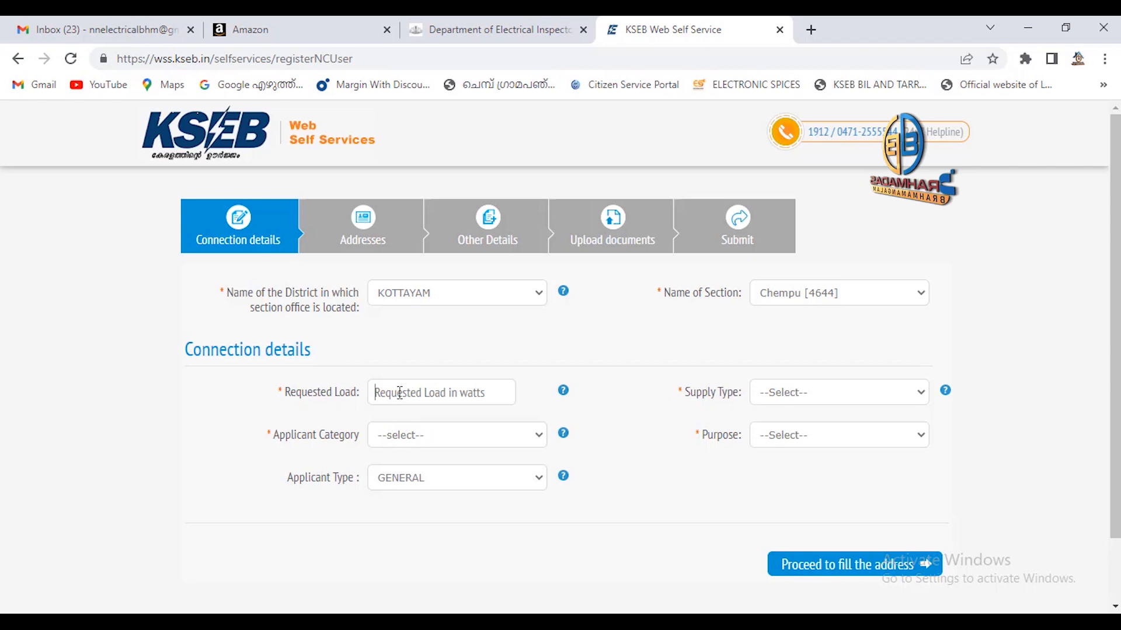
Enter a requested load of 569 with 1 Phase supply.
{"action": "type", "text": "569"}
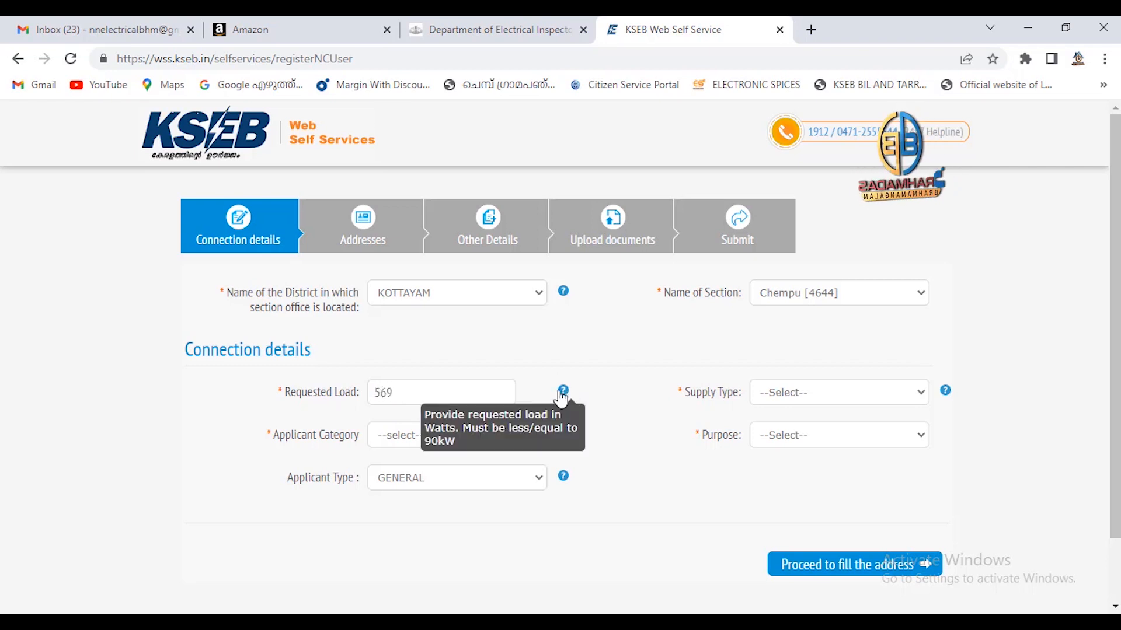
{"action": "left_click", "coordinate": [827, 402]}
{"action": "left_click", "coordinate": [781, 428]}
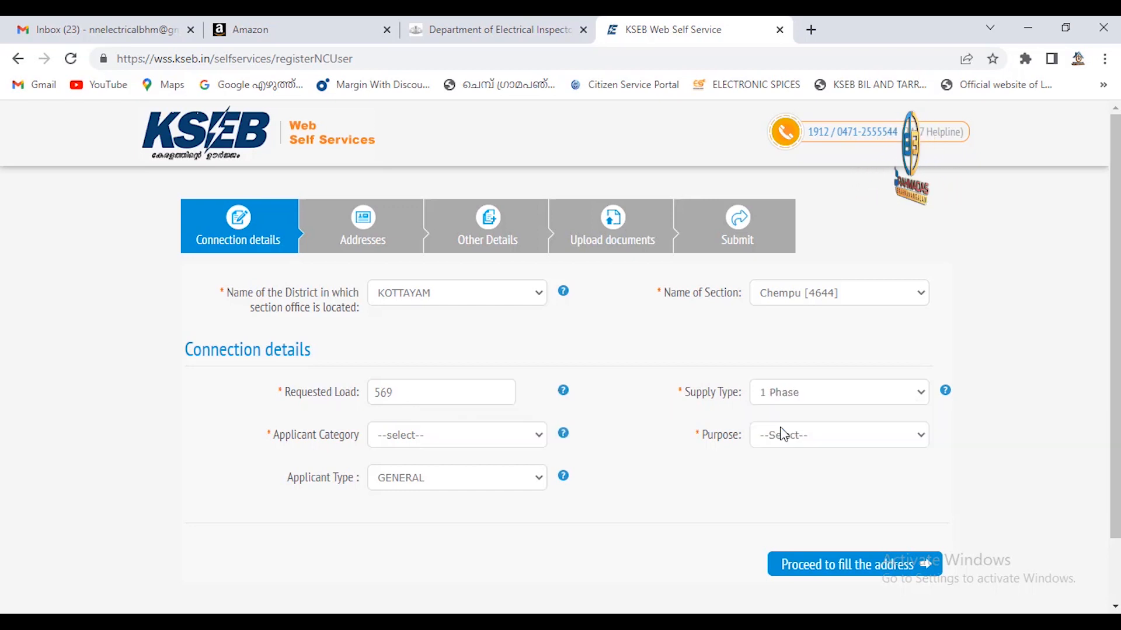
Set applicant category Construction, purpose Construction works, and keep applicant type GENERAL.
{"action": "left_click", "coordinate": [489, 442]}
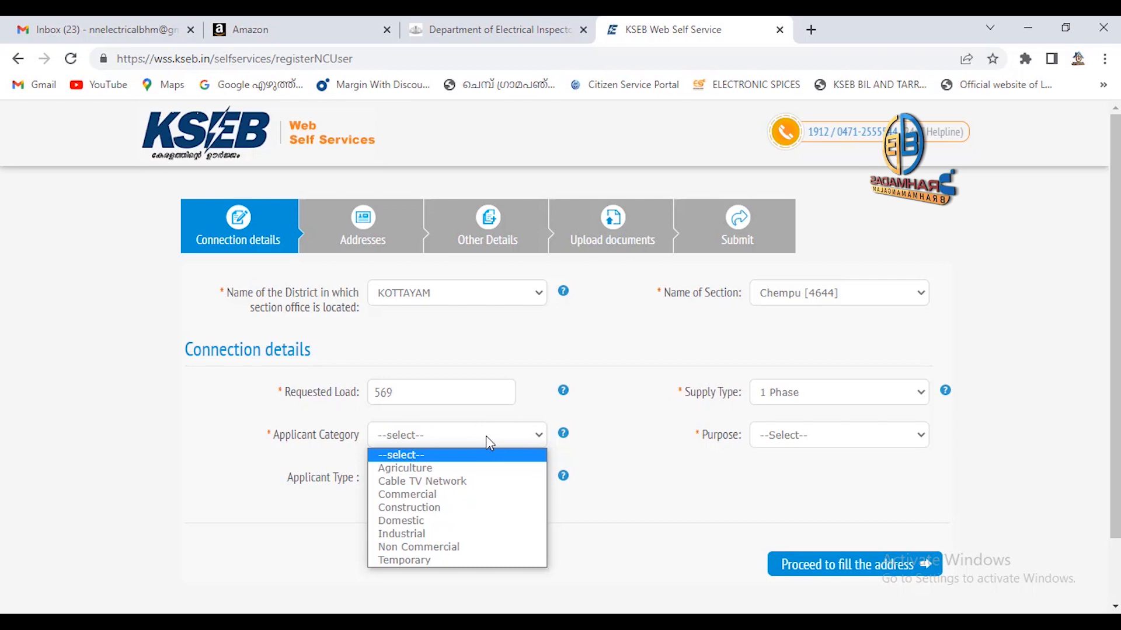
{"action": "left_click", "coordinate": [440, 507]}
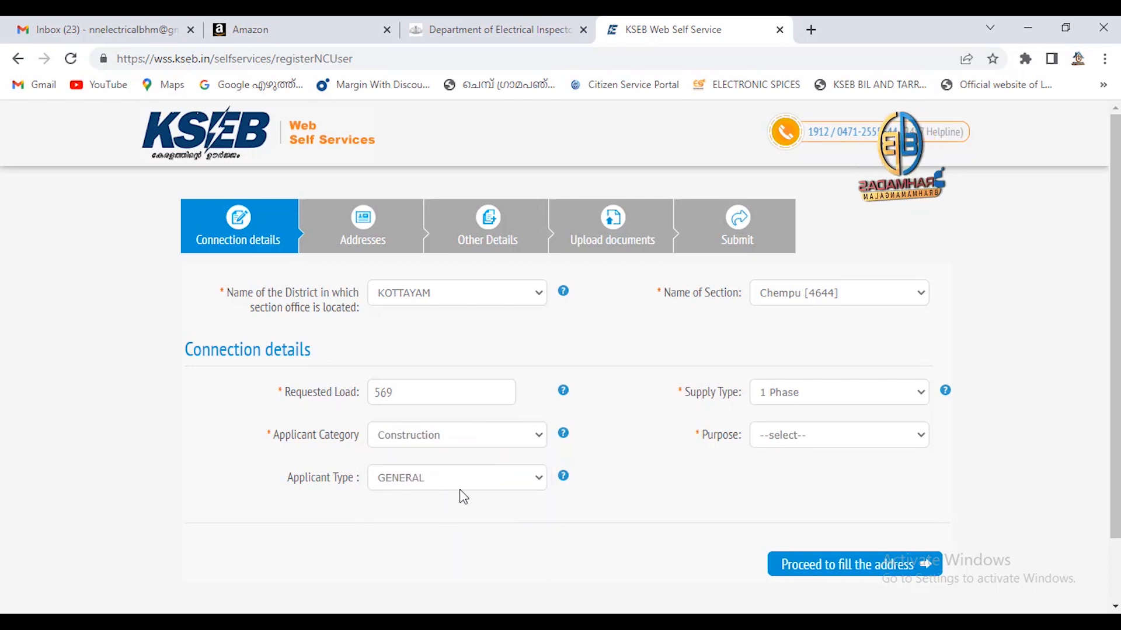
{"action": "mouse_move", "coordinate": [564, 439]}
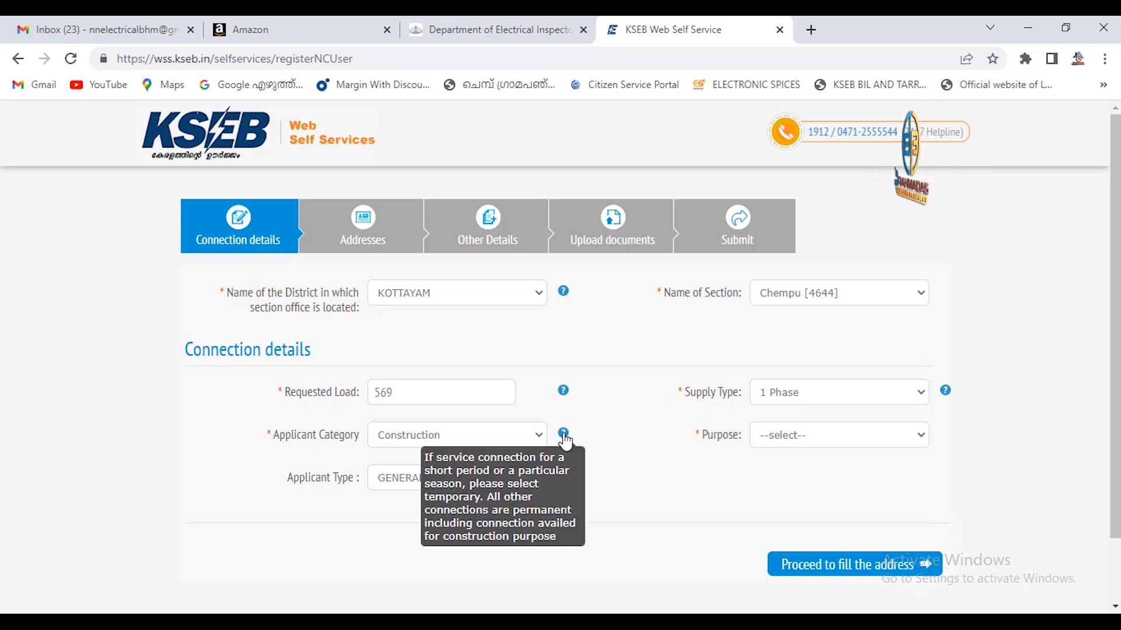
{"action": "left_click", "coordinate": [837, 440]}
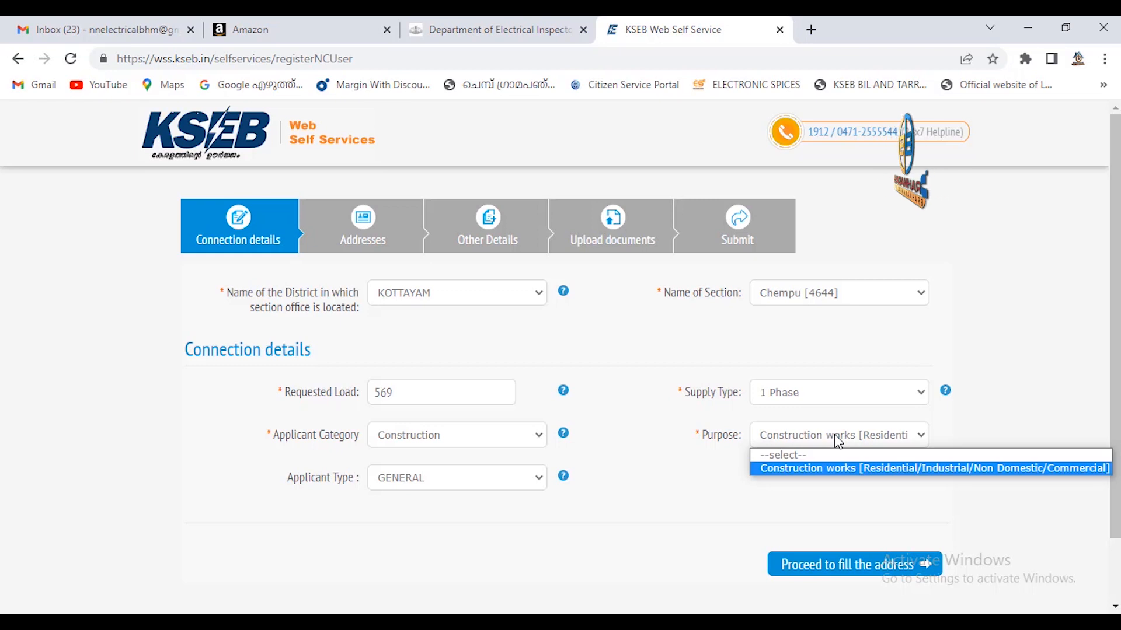
{"action": "left_click", "coordinate": [826, 469]}
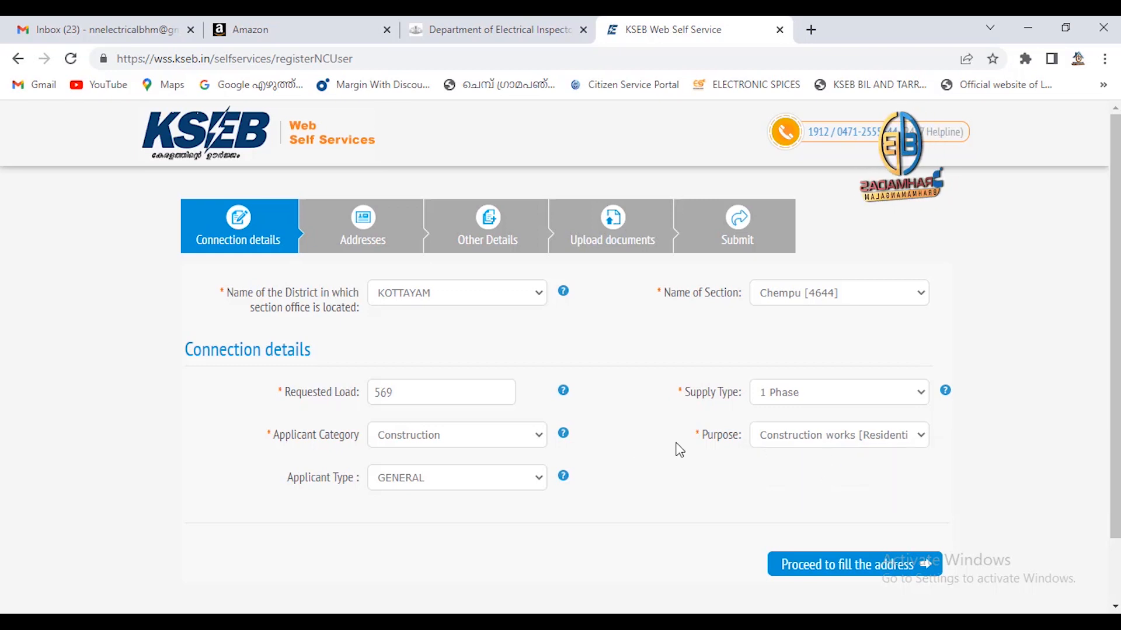
{"action": "left_click", "coordinate": [505, 482]}
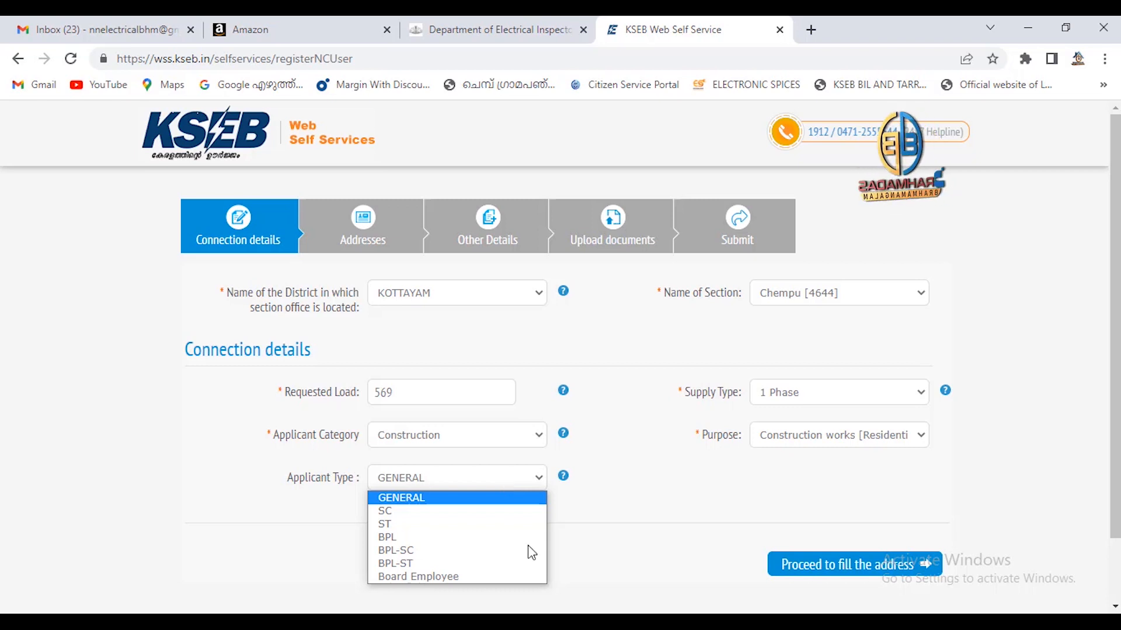
{"action": "left_click", "coordinate": [412, 502]}
{"action": "mouse_move", "coordinate": [563, 478]}
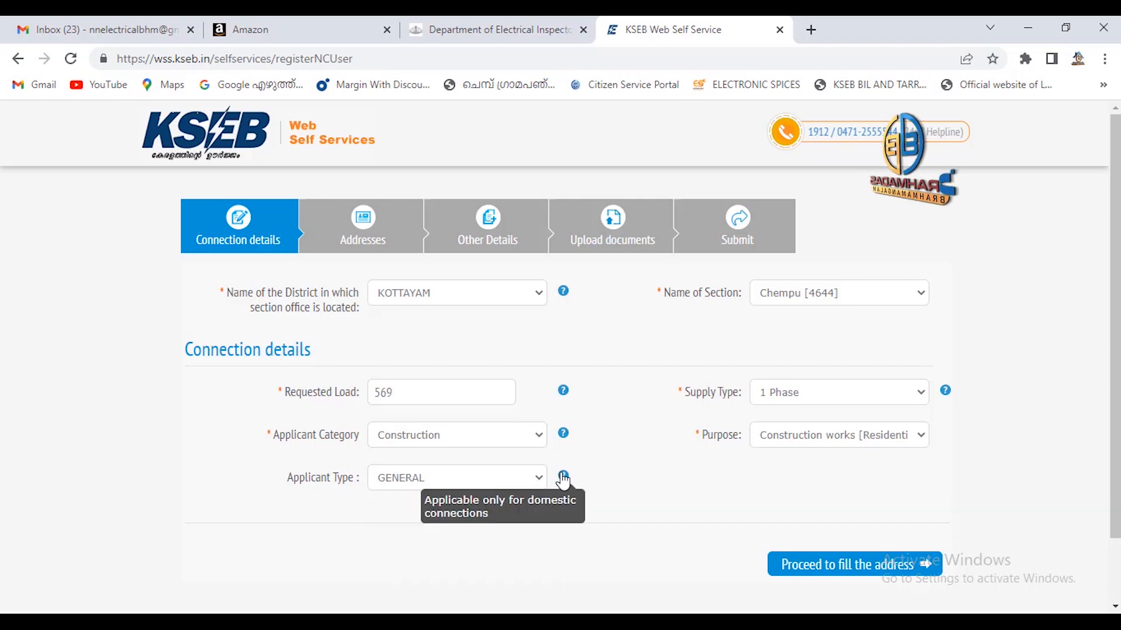
{"action": "scroll", "coordinate": [795, 480], "scroll_direction": "down", "scroll_amount": 3}
{"action": "scroll", "coordinate": [642, 457], "scroll_direction": "up", "scroll_amount": 3}
{"action": "scroll", "coordinate": [630, 449], "scroll_direction": "down", "scroll_amount": 2}
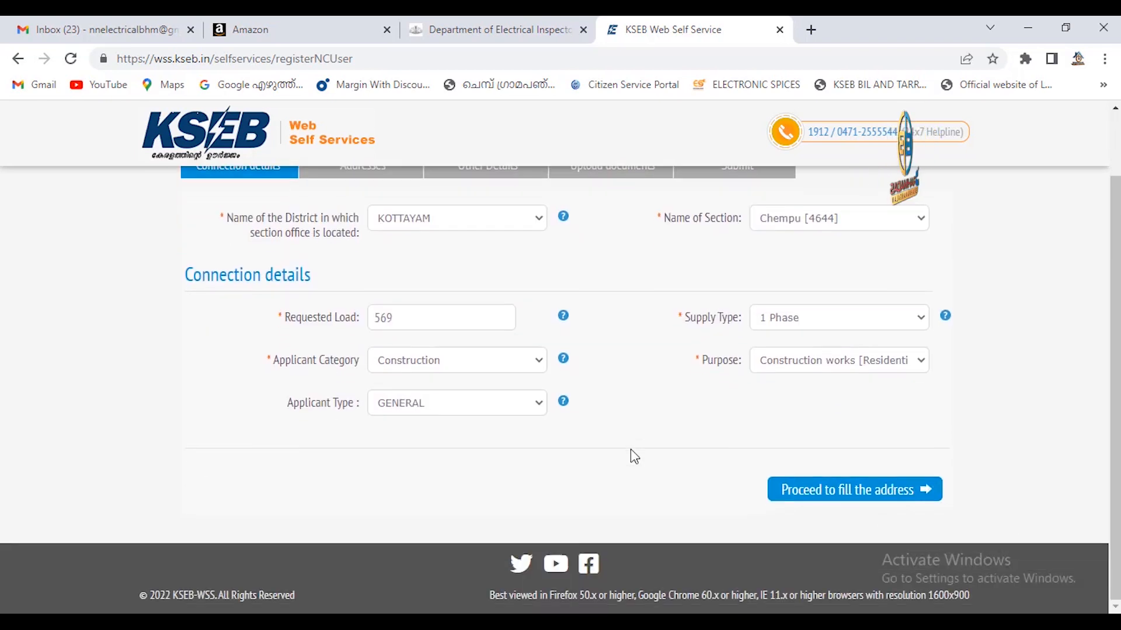
Go to the Addresses step and fill in applicant name, parent's name and Aadhaar number.
{"action": "left_click", "coordinate": [853, 492]}
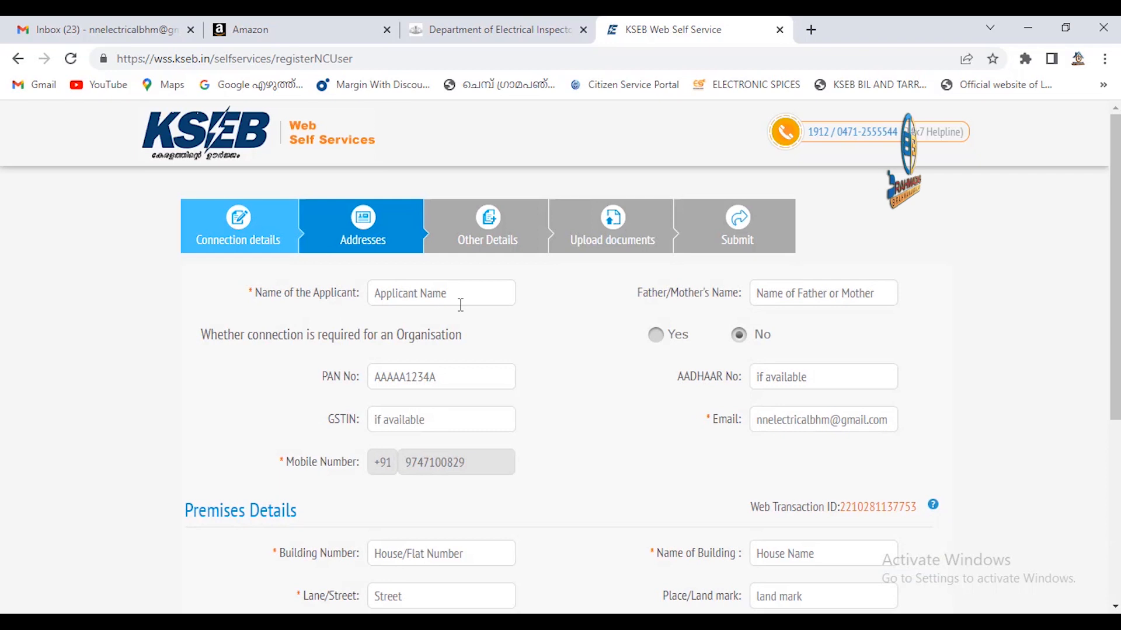
{"action": "left_click", "coordinate": [425, 296]}
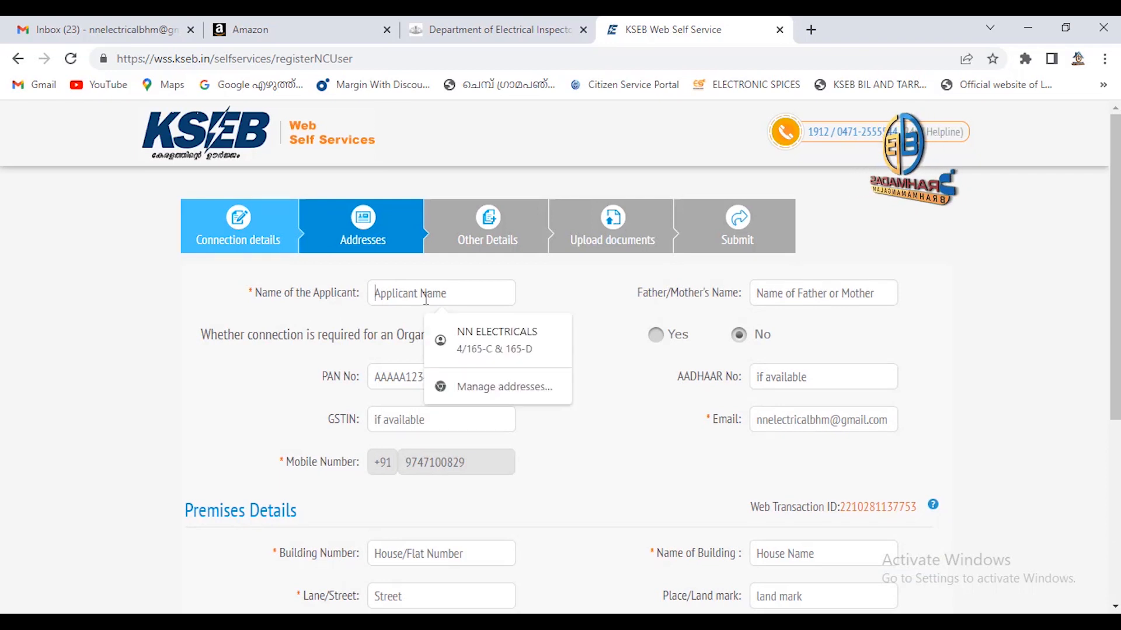
{"action": "type", "text": "MAN"}
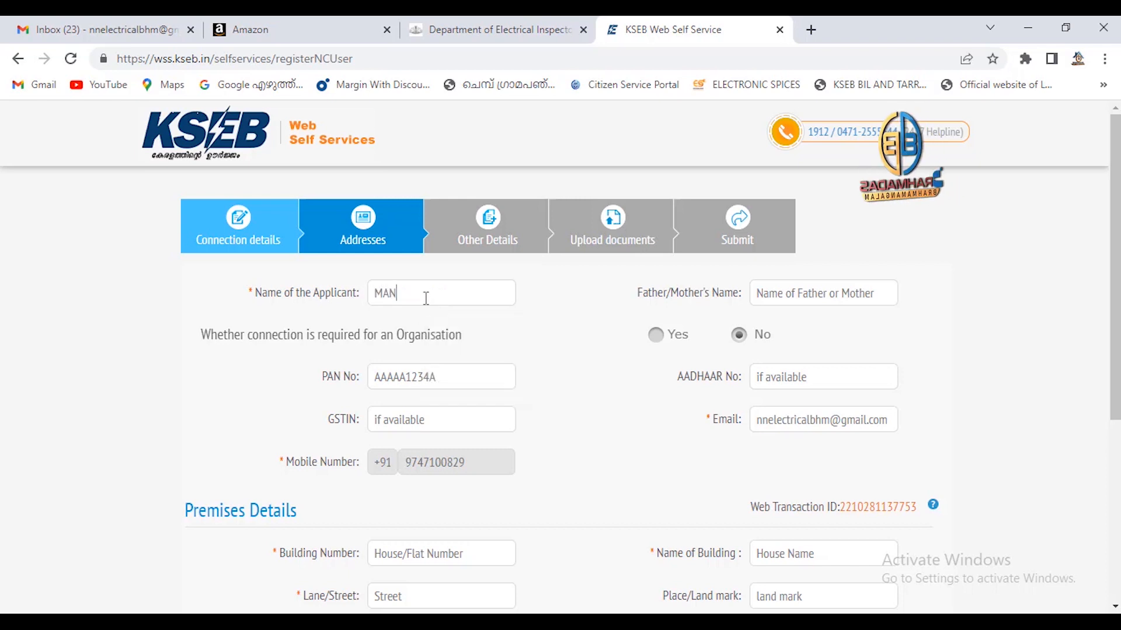
{"action": "type", "text": "U"}
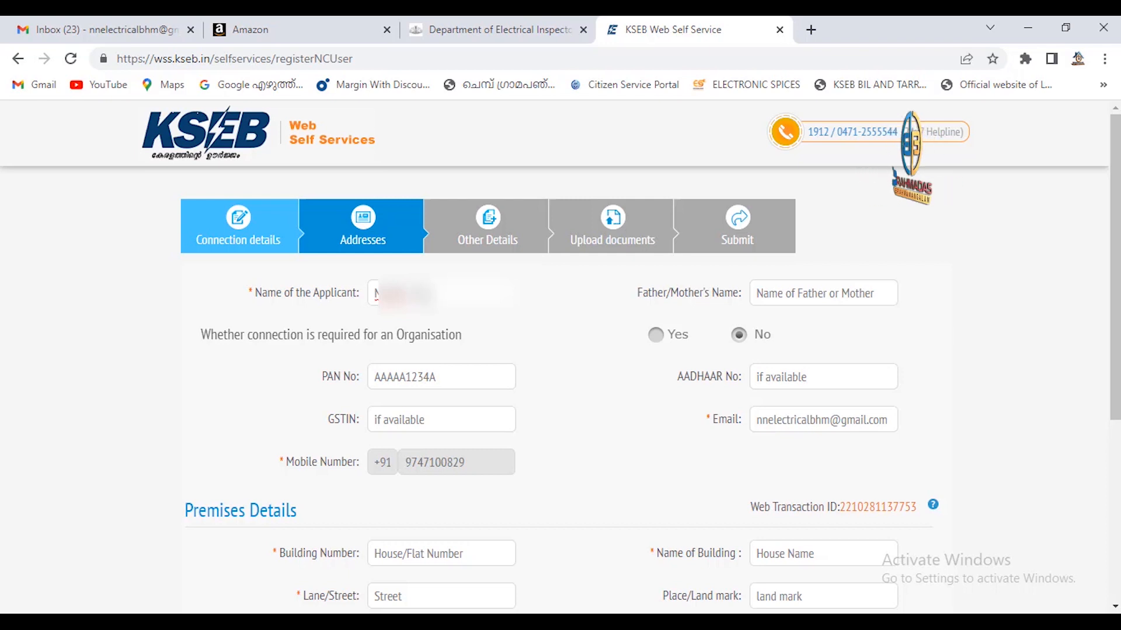
{"action": "left_click", "coordinate": [773, 296]}
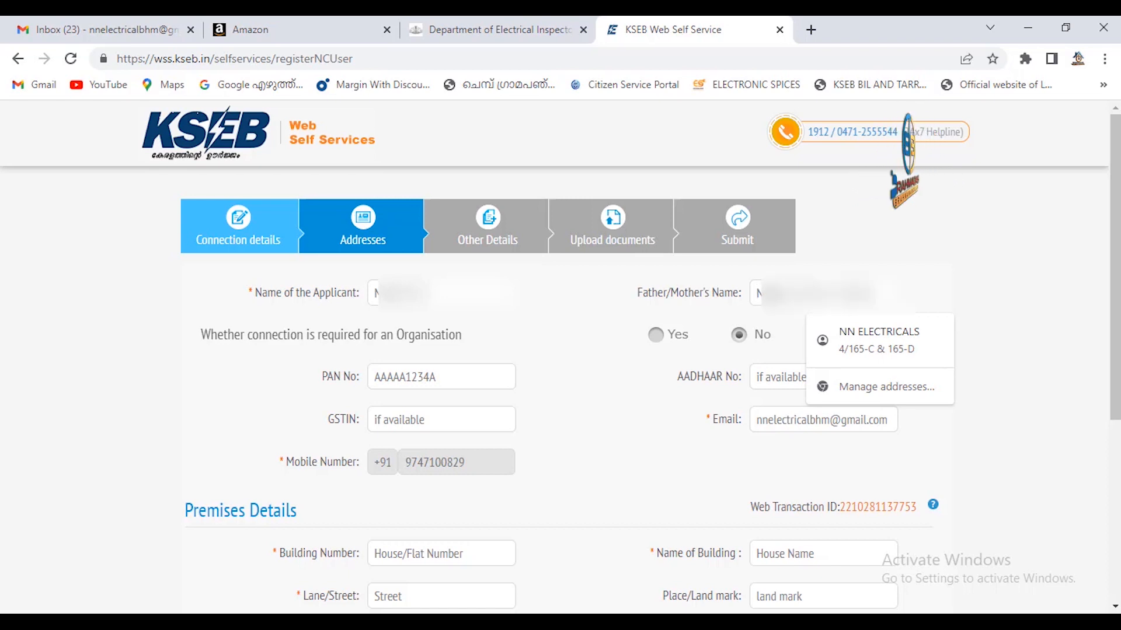
{"action": "type", "text": "M"}
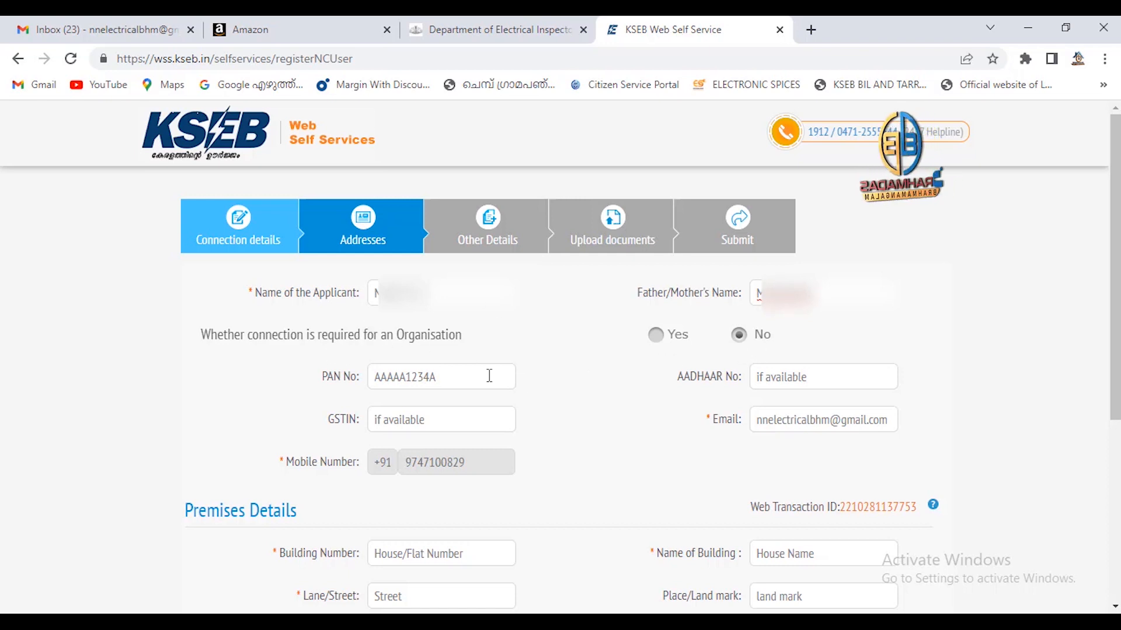
{"action": "left_click", "coordinate": [771, 376]}
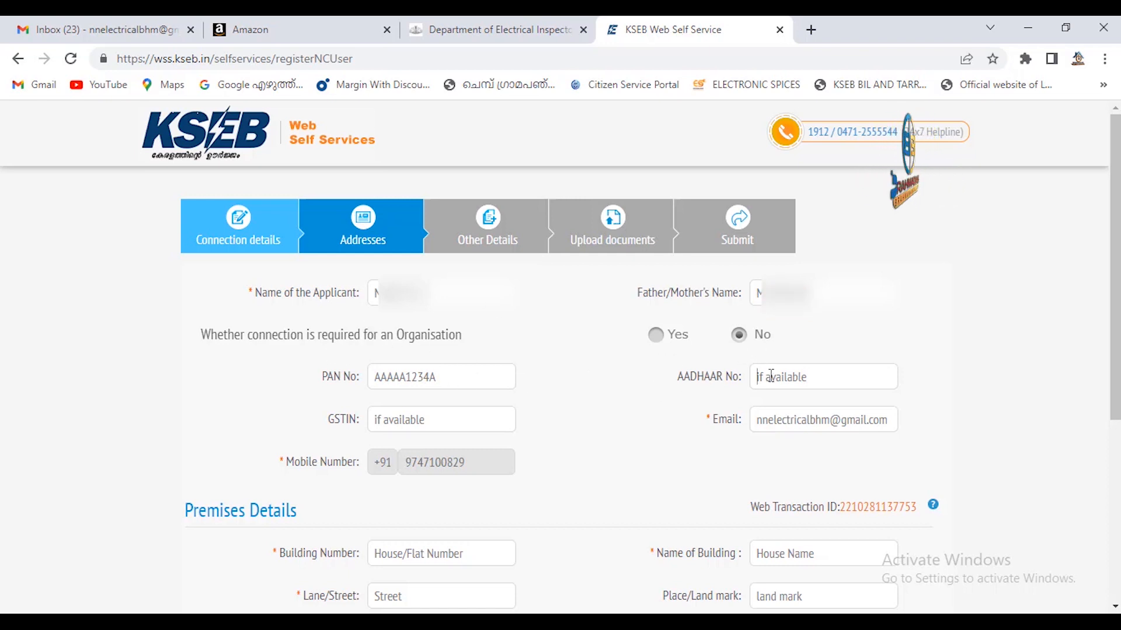
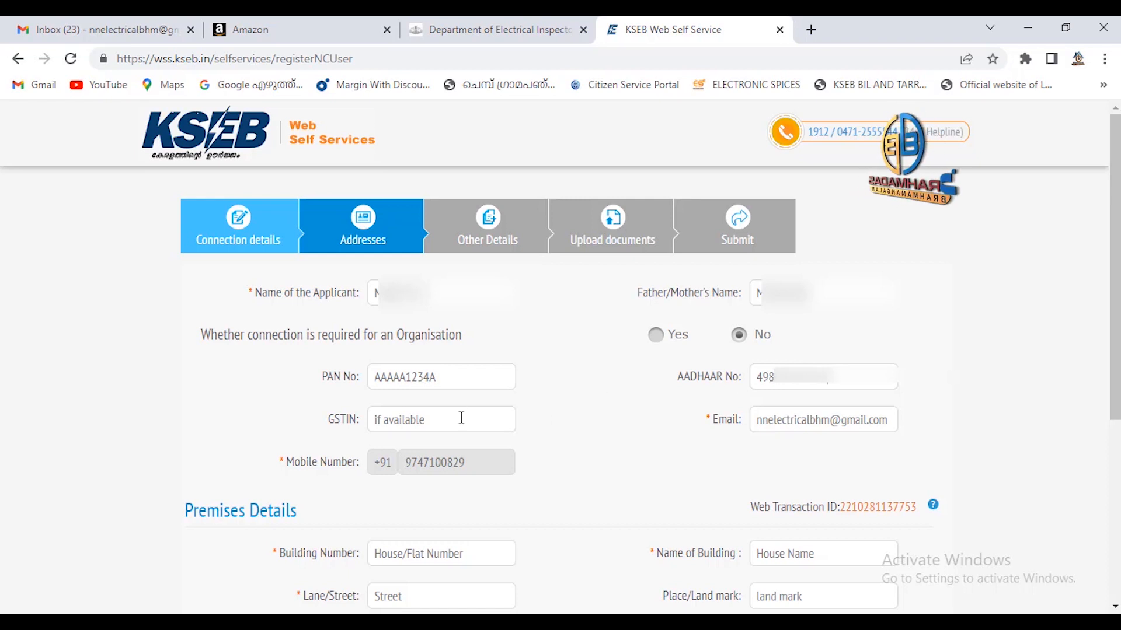
{"action": "scroll", "coordinate": [513, 463], "scroll_direction": "down", "scroll_amount": 3}
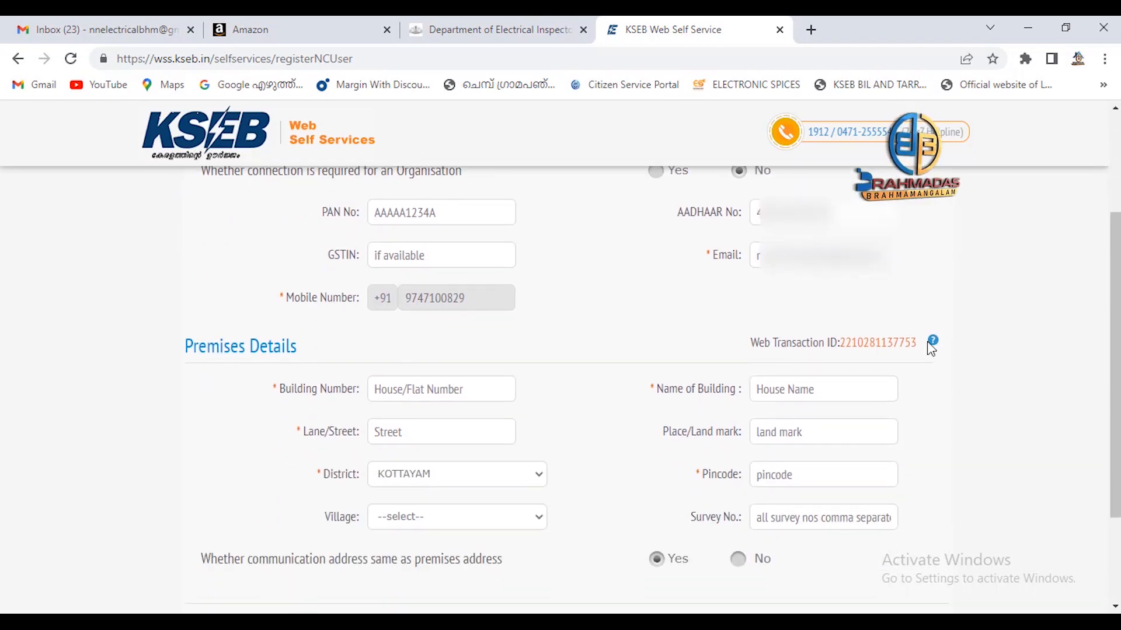
Select the Web Transaction ID, then enter the premises building number and building name.
{"action": "left_click_drag", "start_coordinate": [840, 342], "coordinate": [915, 345]}
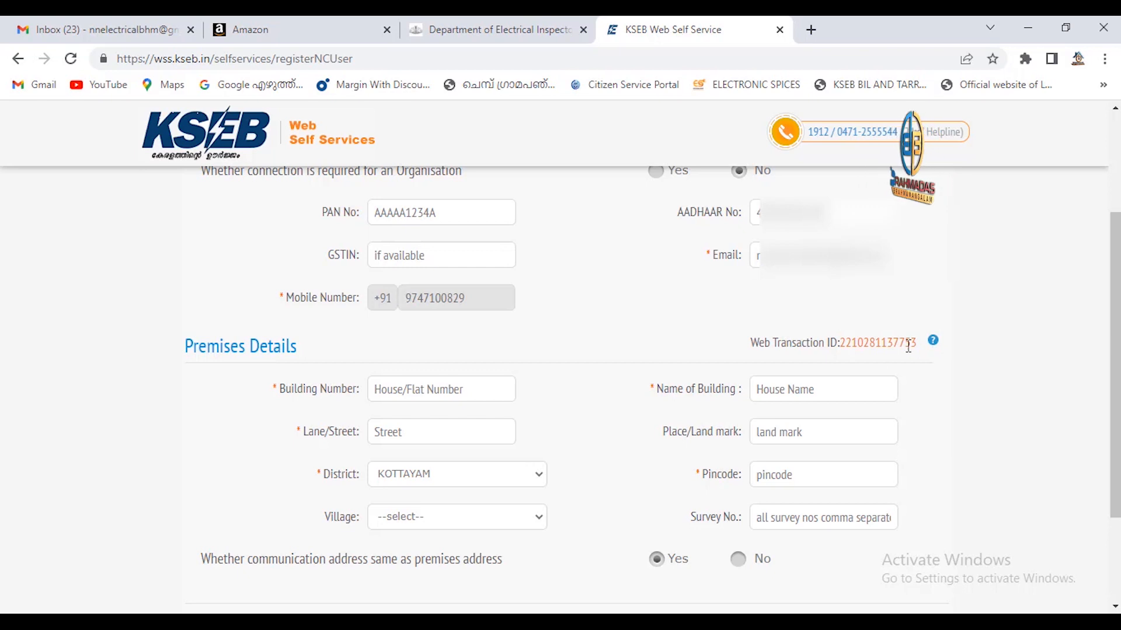
{"action": "mouse_move", "coordinate": [933, 346]}
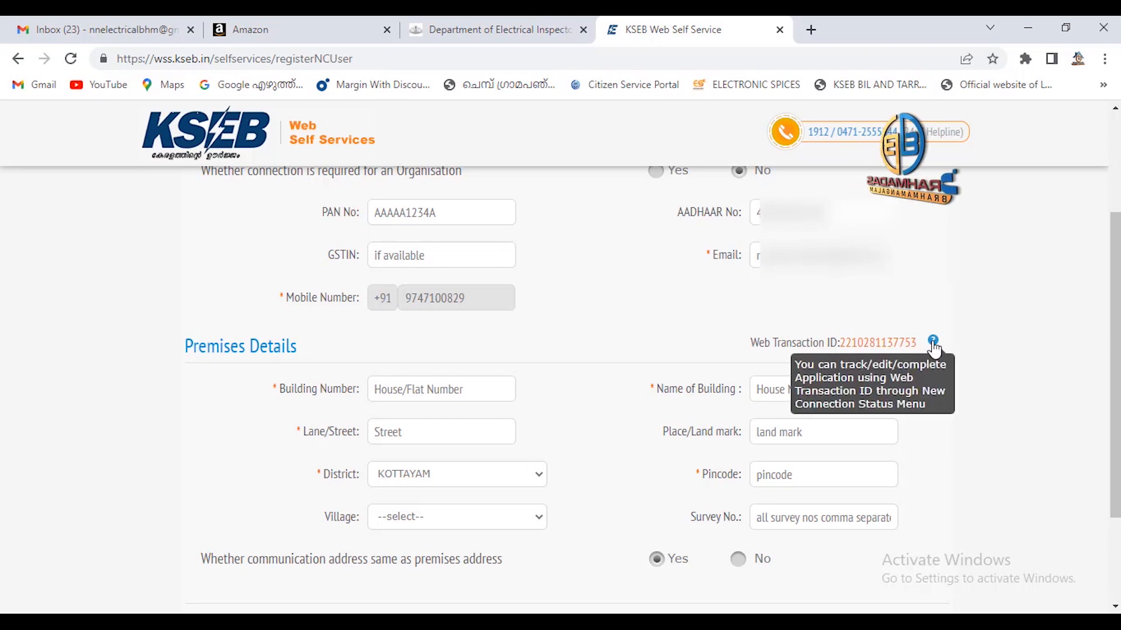
{"action": "left_click", "coordinate": [417, 390]}
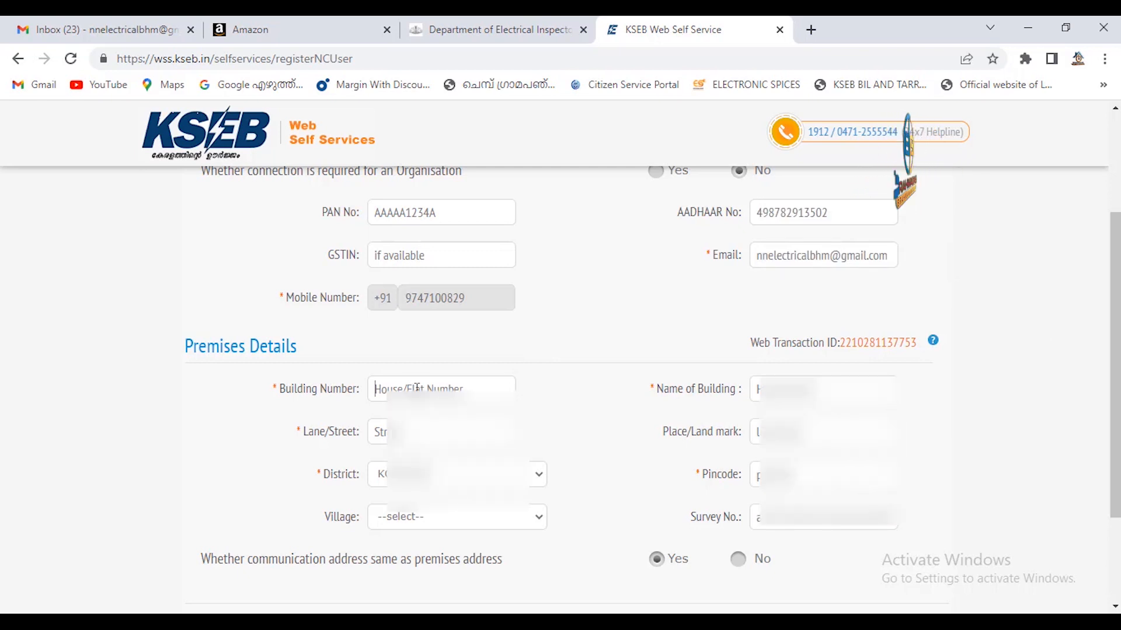
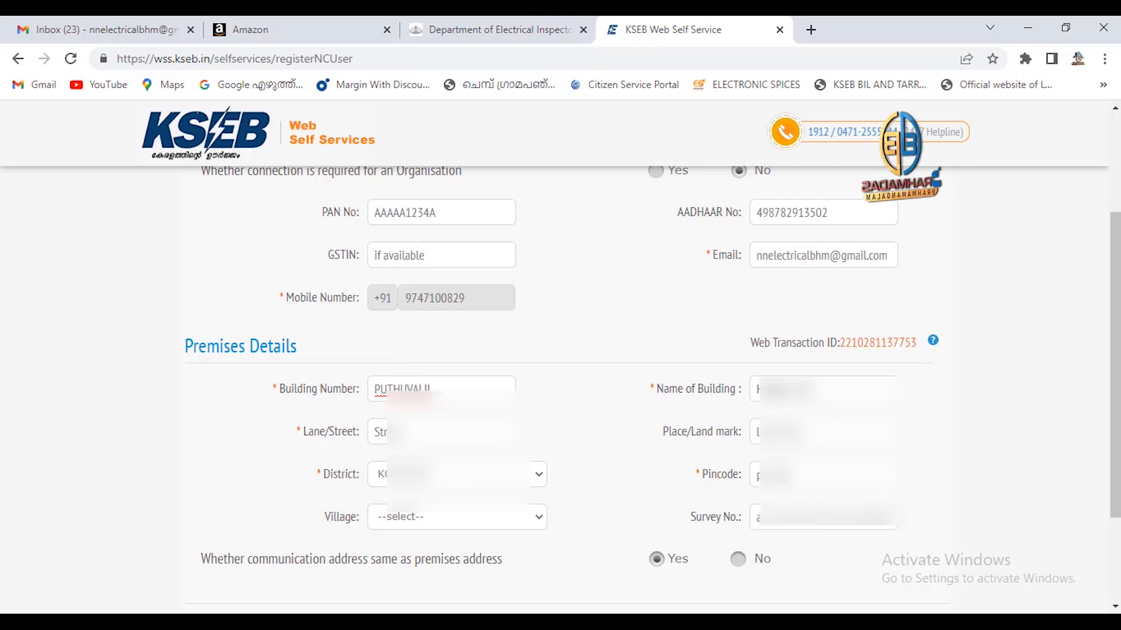
{"action": "left_click", "coordinate": [757, 388]}
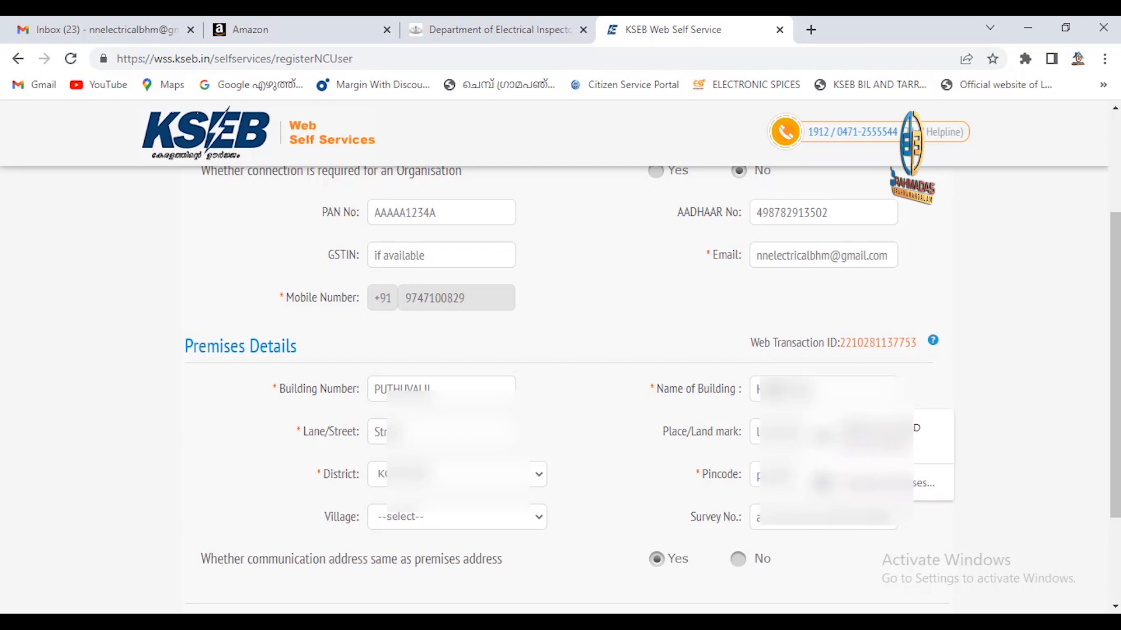
{"action": "type", "text": "PUT"}
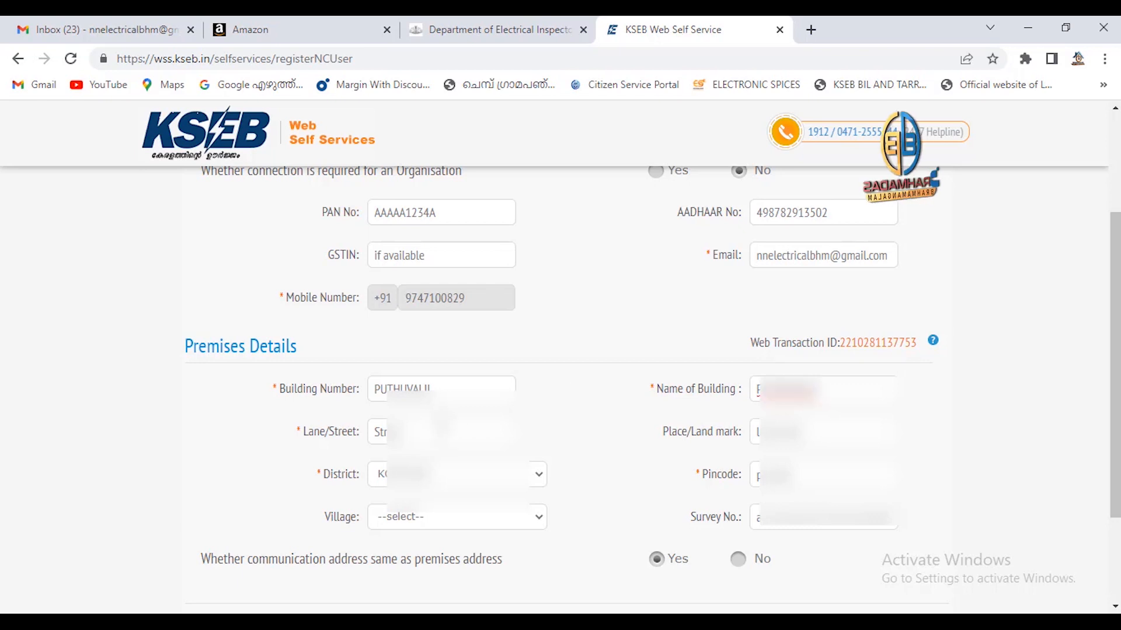
Enter the premises street, landmark and pincode.
{"action": "left_click", "coordinate": [376, 432]}
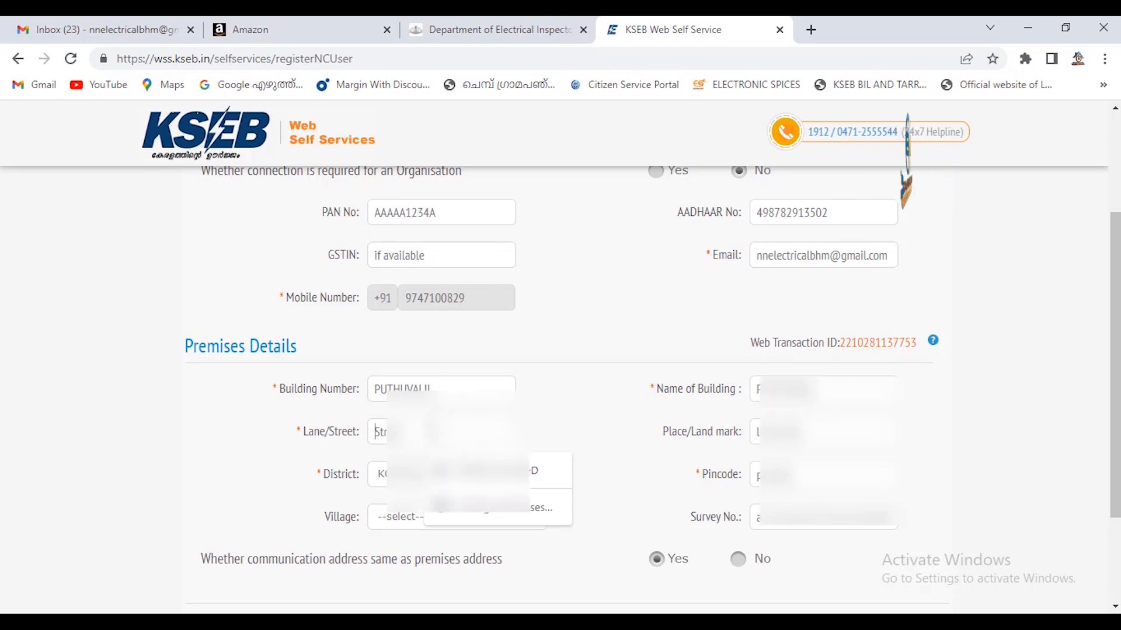
{"action": "type", "text": "BR"}
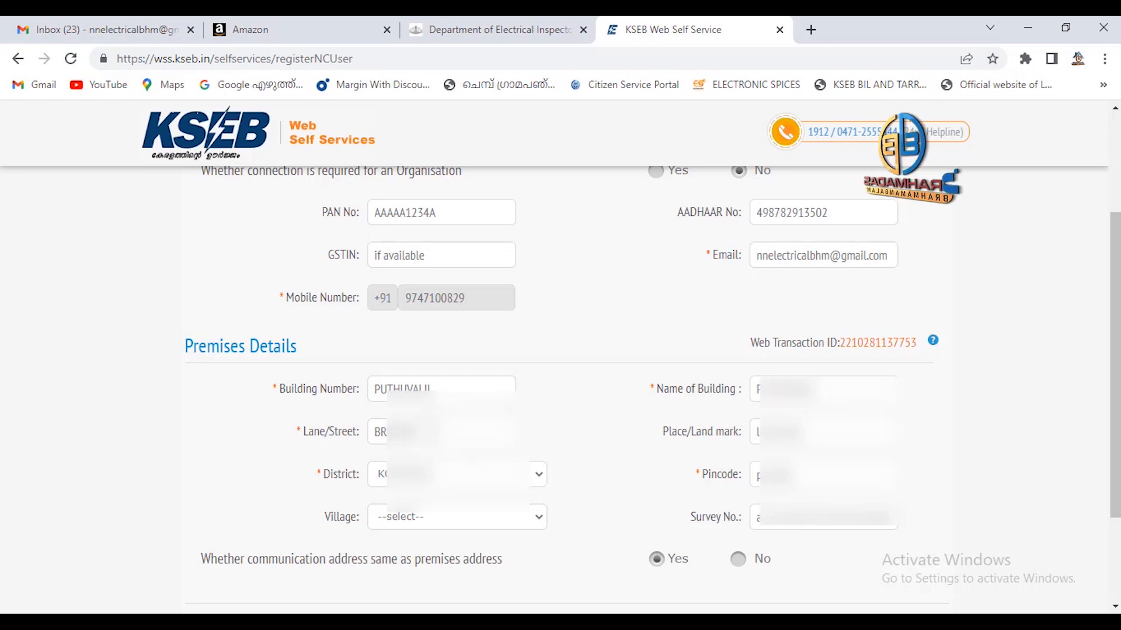
{"action": "type", "text": "AM"}
{"action": "left_click", "coordinate": [758, 432]}
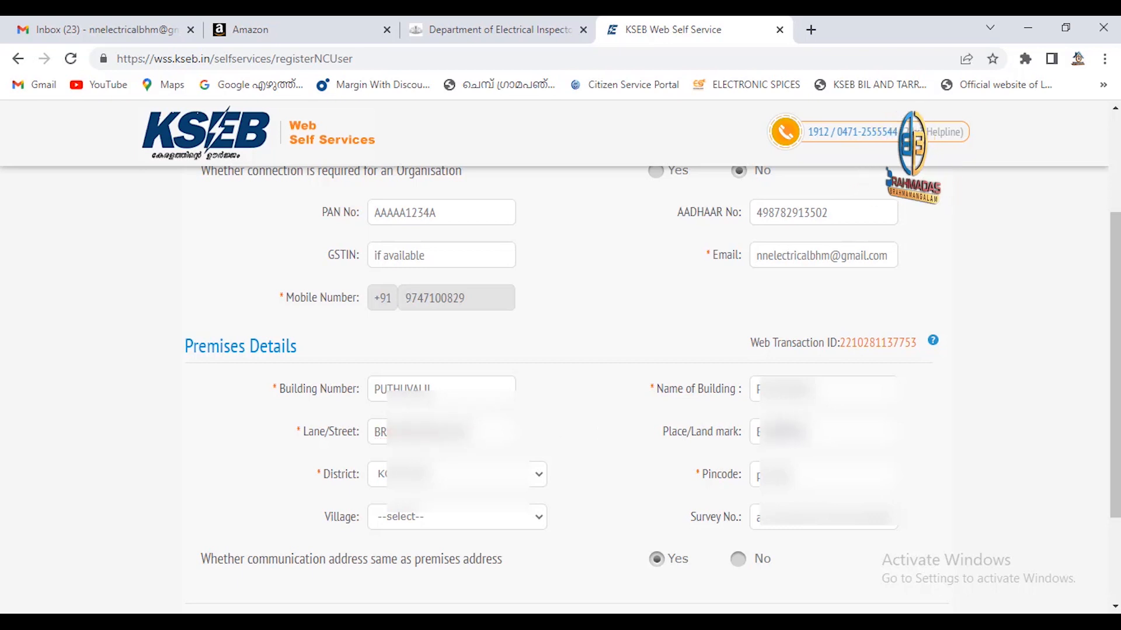
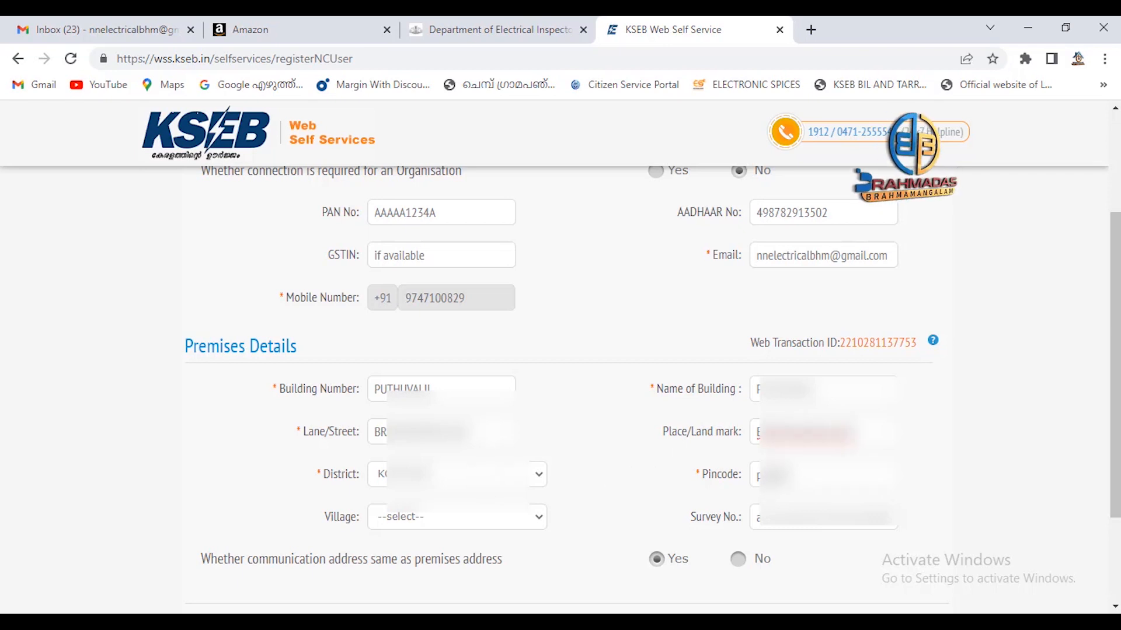
{"action": "left_click", "coordinate": [788, 475]}
{"action": "type", "text": "6"}
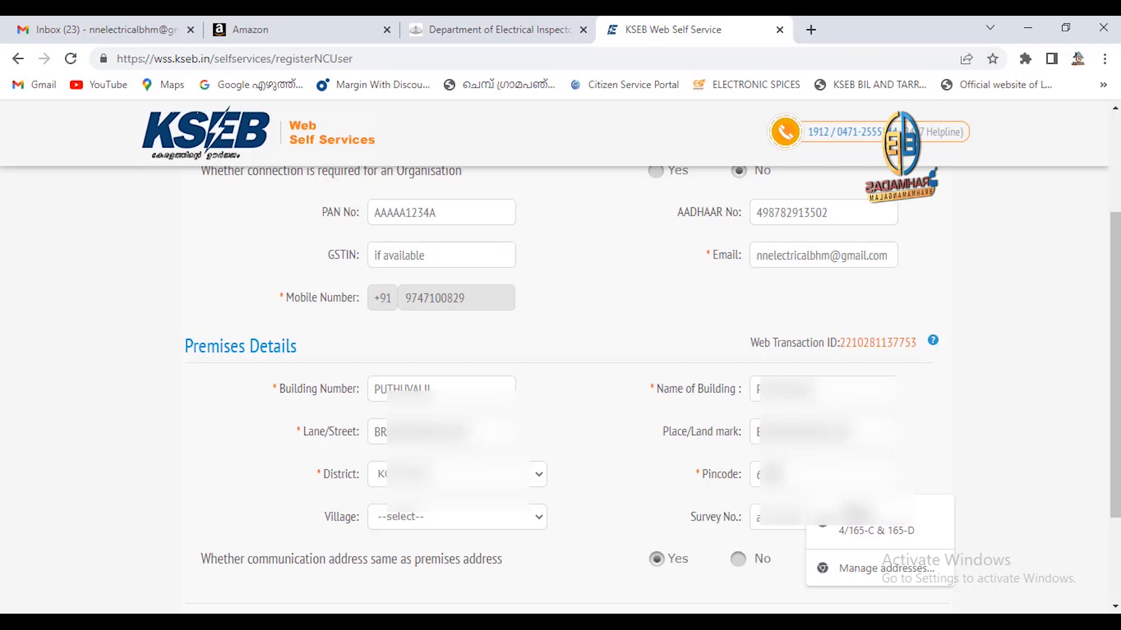
{"action": "left_click", "coordinate": [973, 460]}
{"action": "scroll", "coordinate": [473, 464], "scroll_direction": "down", "scroll_amount": 1}
{"action": "left_click", "coordinate": [484, 437]}
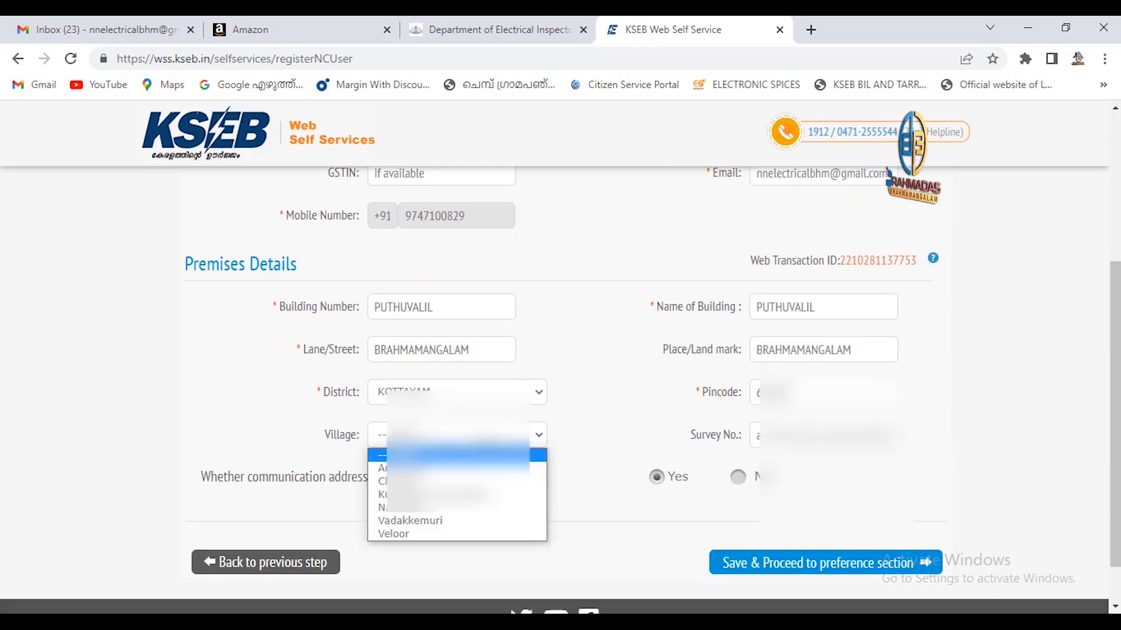
{"action": "left_click", "coordinate": [439, 482]}
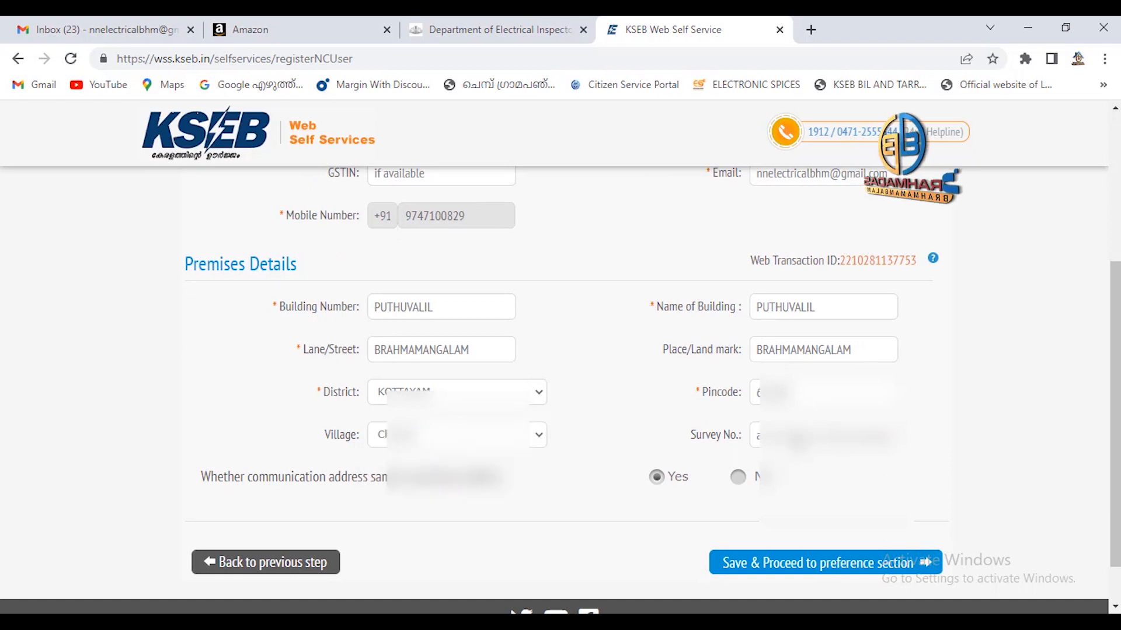
{"action": "left_click", "coordinate": [781, 432]}
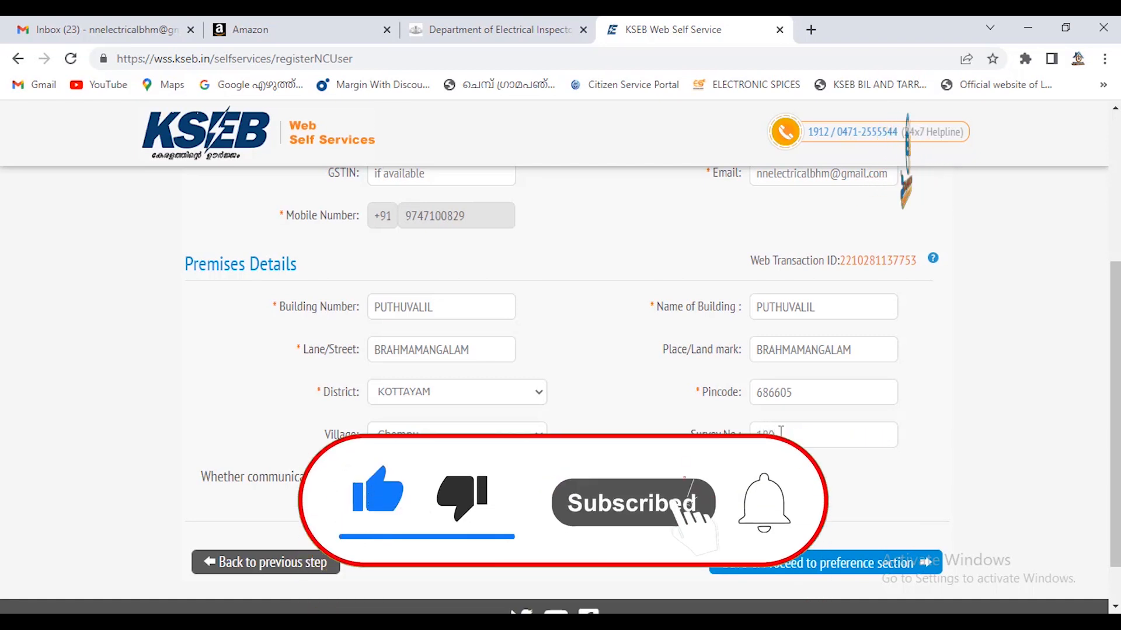
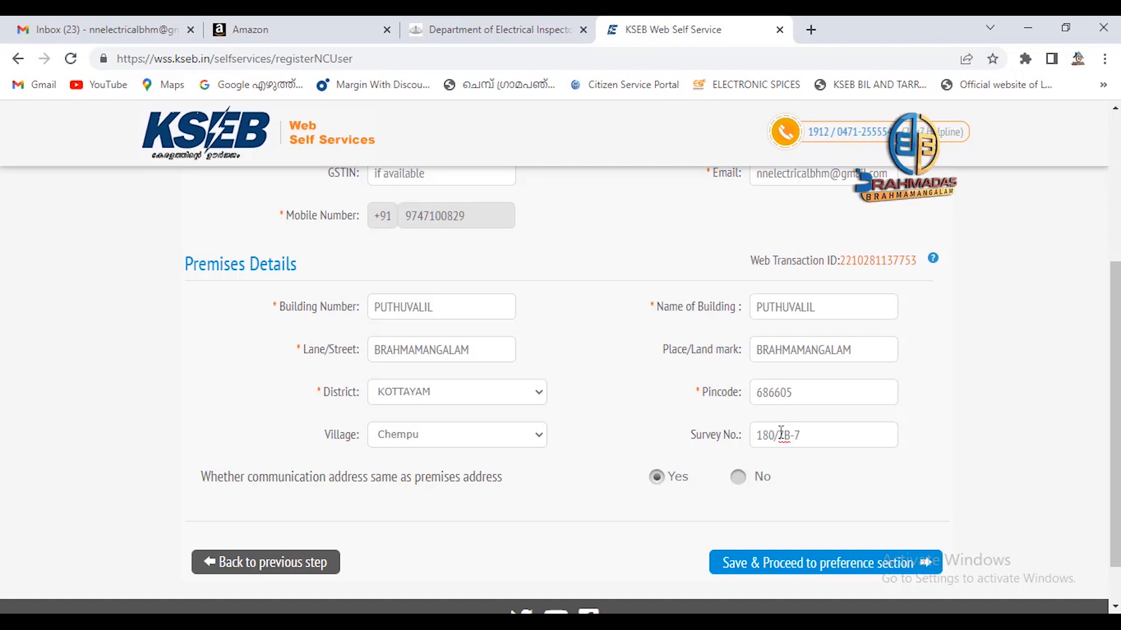
{"action": "scroll", "coordinate": [476, 435], "scroll_direction": "down", "scroll_amount": 1}
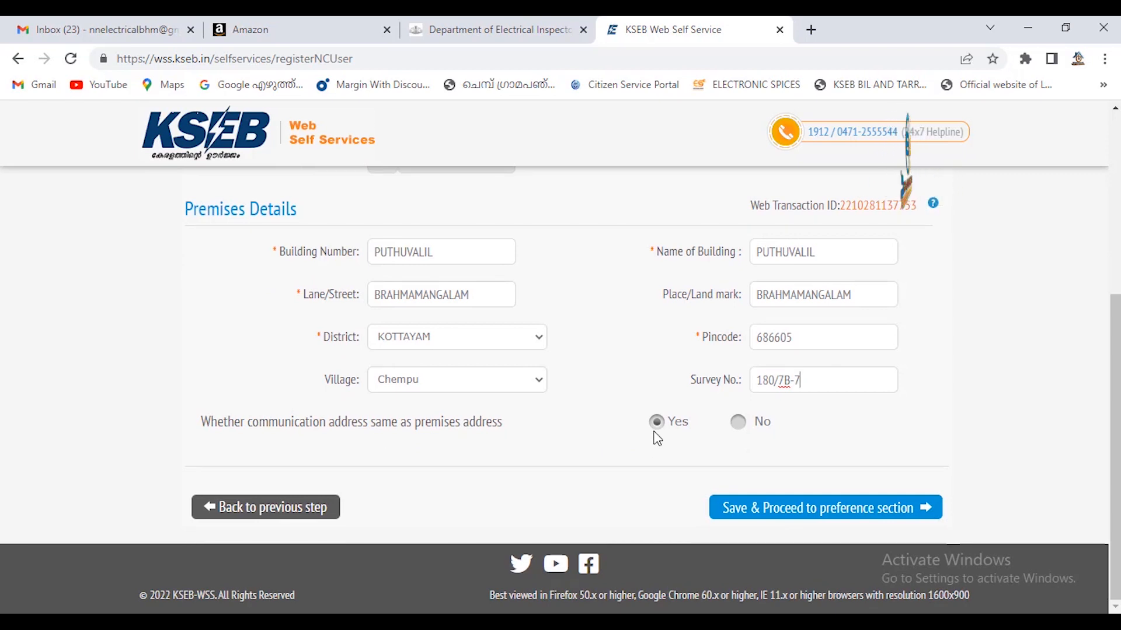
{"action": "left_click", "coordinate": [853, 516]}
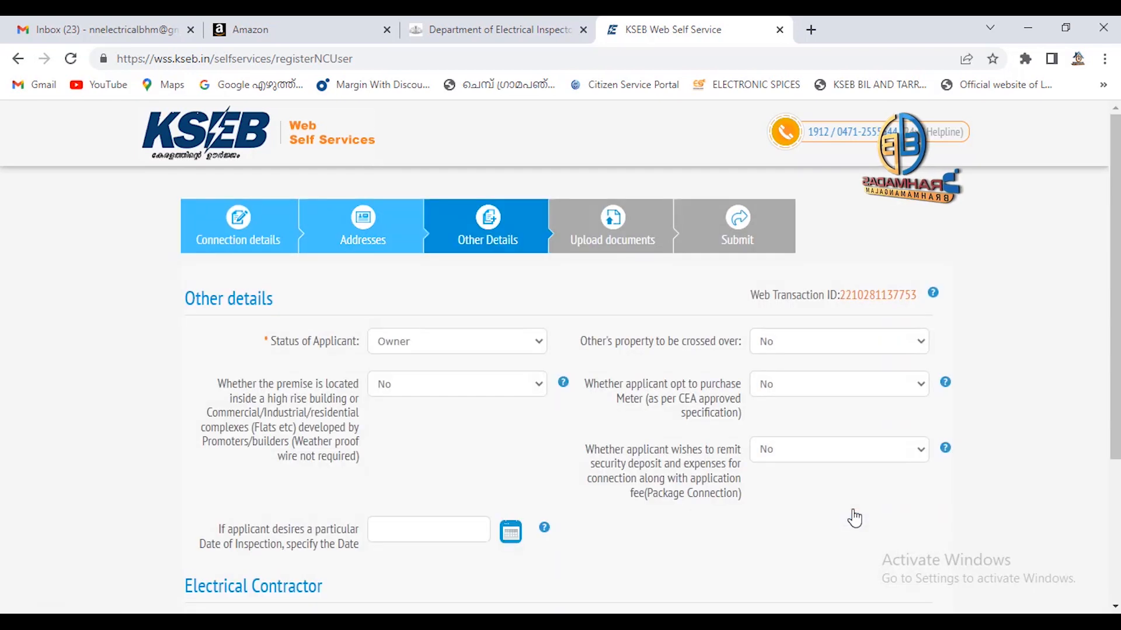
Keep applicant status as Owner and crossing others' property as No.
{"action": "left_click", "coordinate": [492, 348]}
{"action": "left_click", "coordinate": [492, 349]}
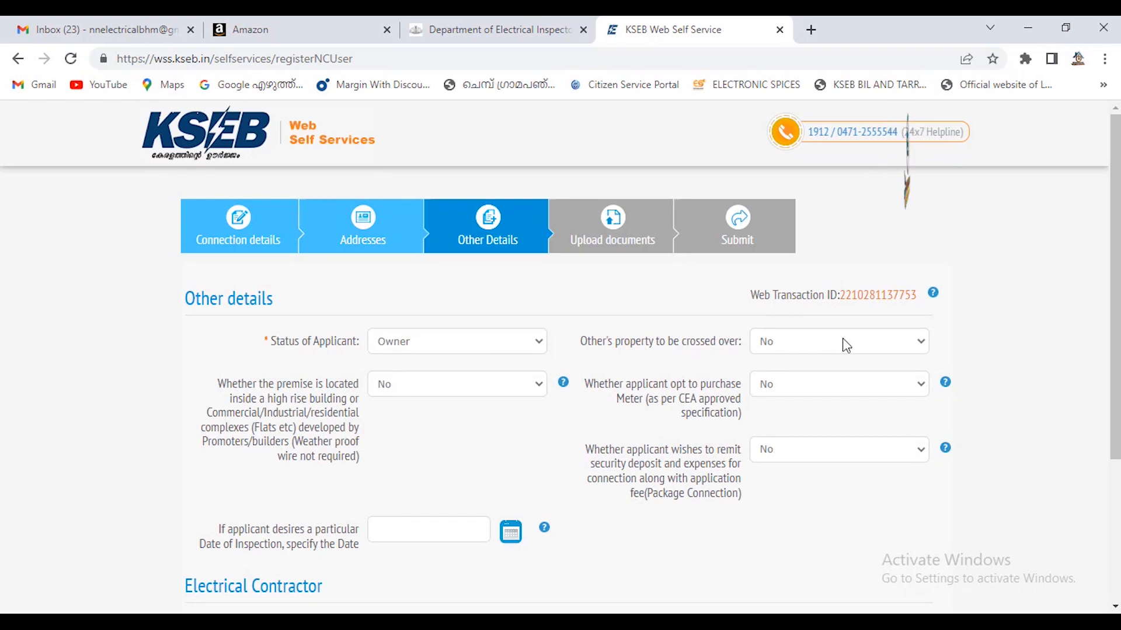
{"action": "left_click", "coordinate": [860, 346]}
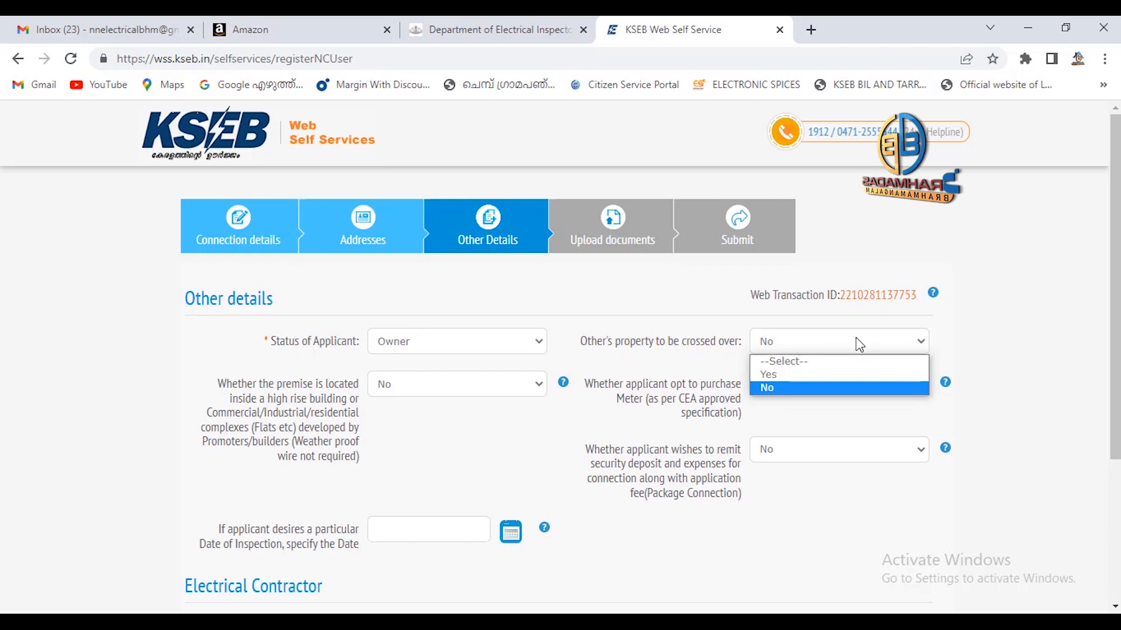
{"action": "left_click", "coordinate": [859, 345]}
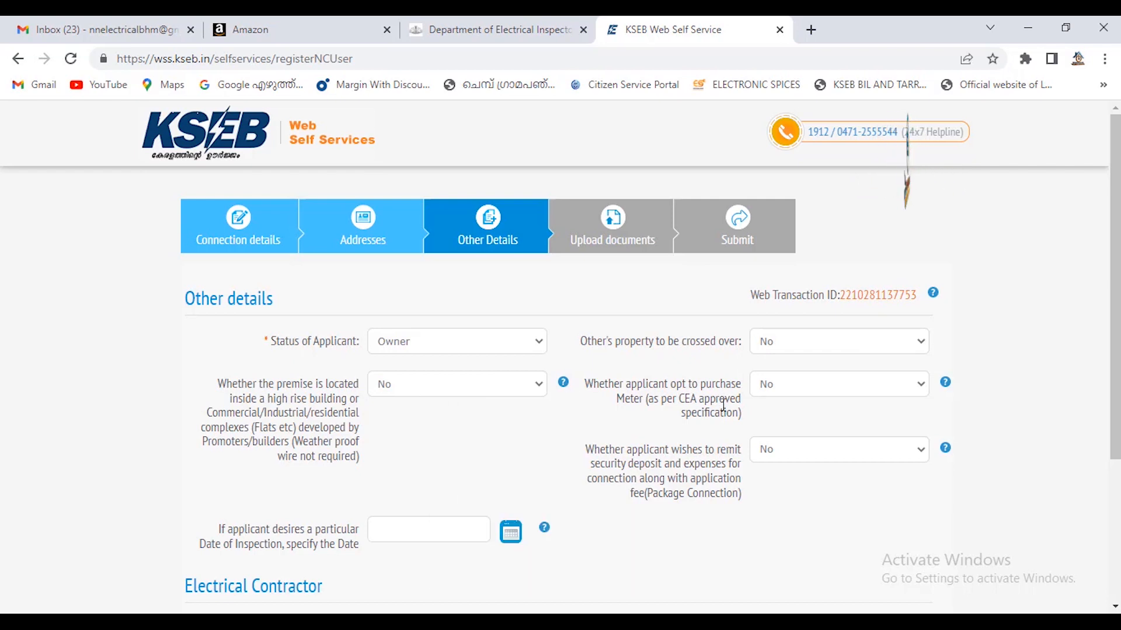
{"action": "scroll", "coordinate": [638, 441], "scroll_direction": "down", "scroll_amount": 3}
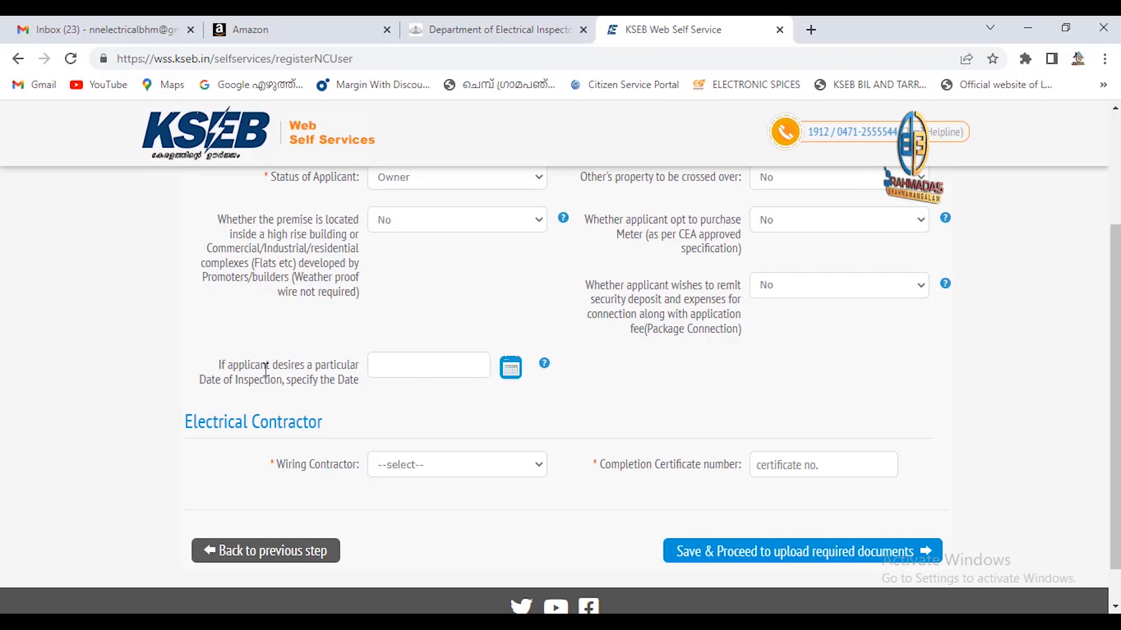
{"action": "mouse_move", "coordinate": [544, 367]}
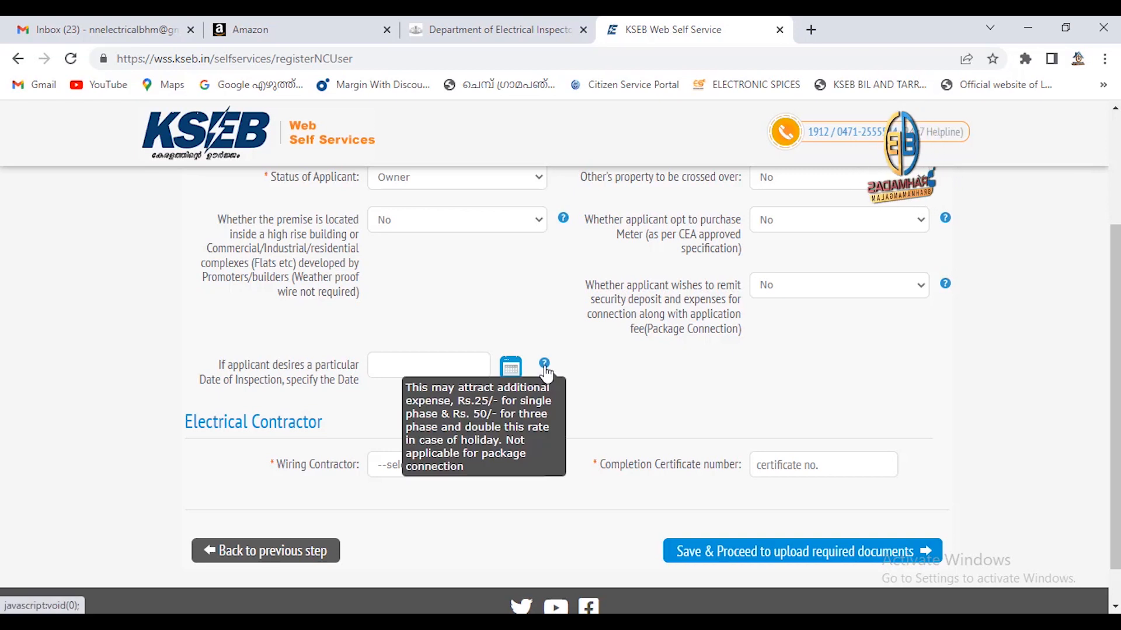
{"action": "scroll", "coordinate": [669, 388], "scroll_direction": "down", "scroll_amount": 1}
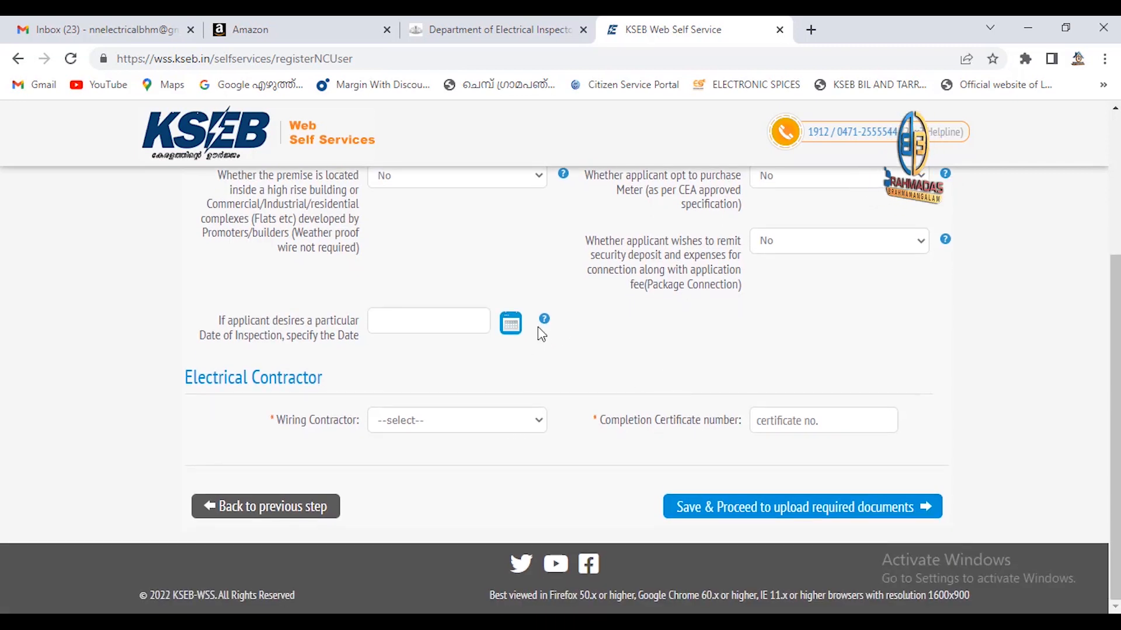
Pick the wiring contractor, enter completion certificate number 44, and save to proceed to uploads.
{"action": "left_click", "coordinate": [528, 421]}
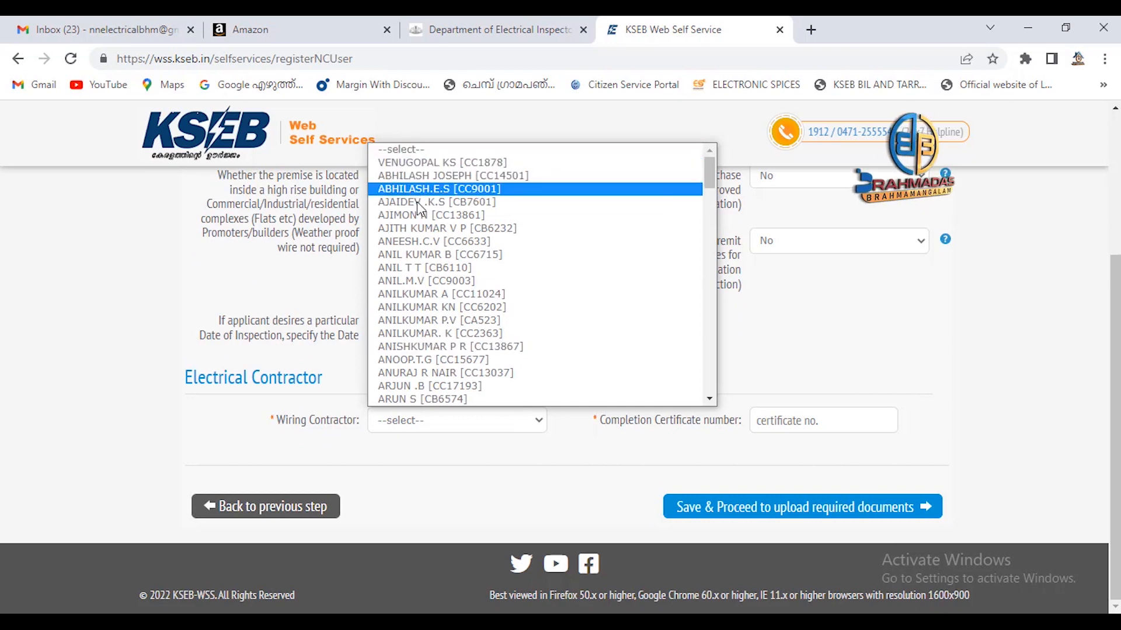
{"action": "scroll", "coordinate": [425, 234], "scroll_direction": "down", "scroll_amount": 3}
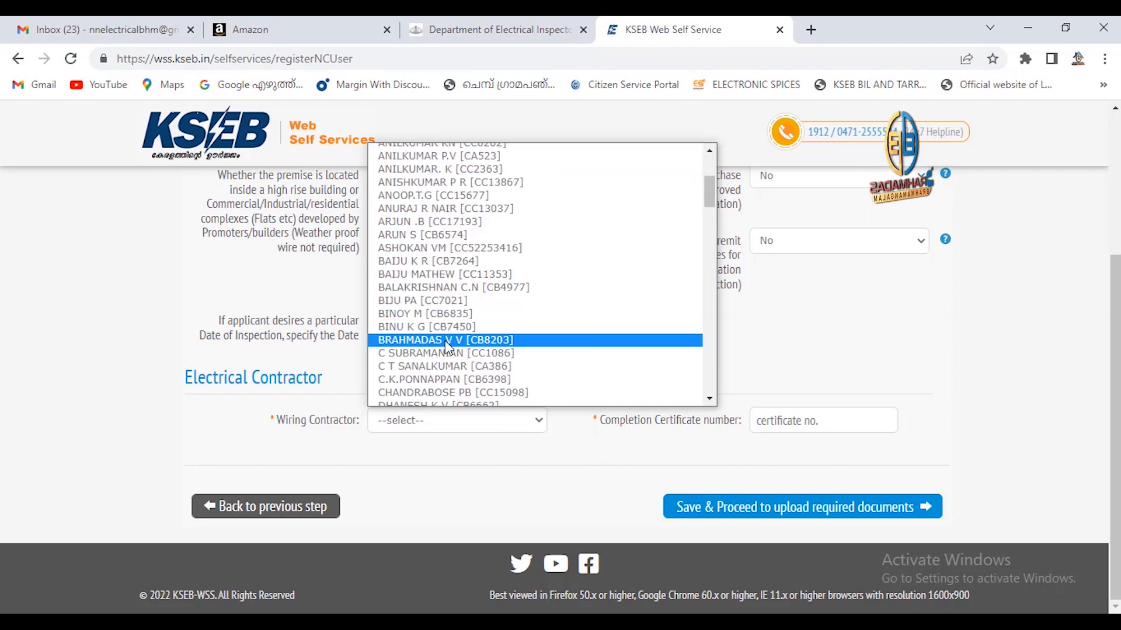
{"action": "left_click", "coordinate": [446, 343]}
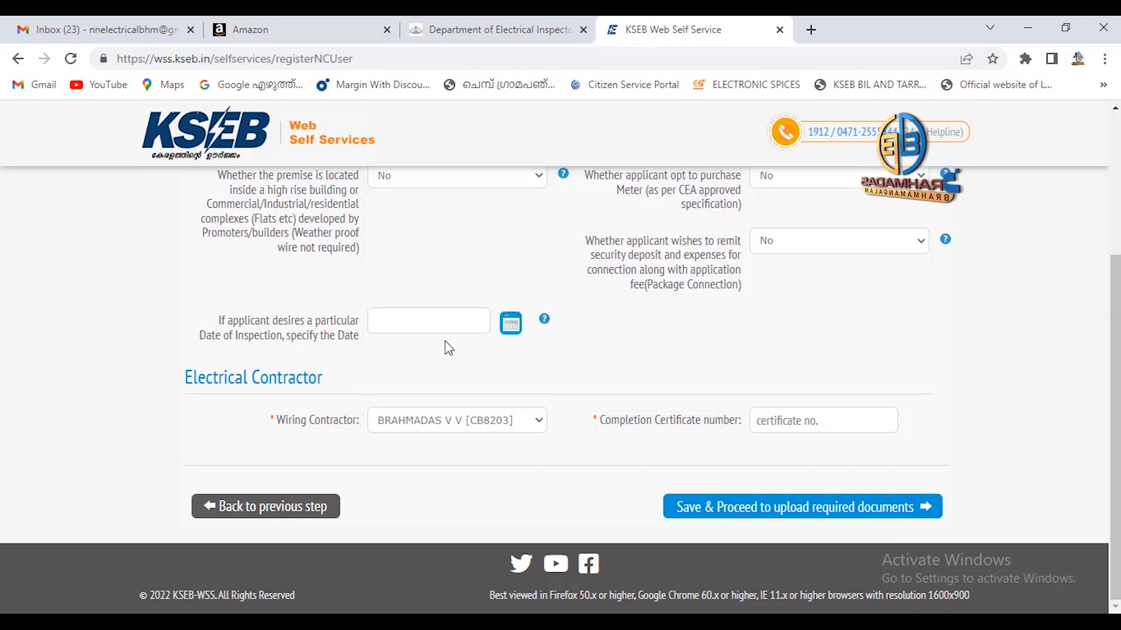
{"action": "left_click", "coordinate": [819, 422]}
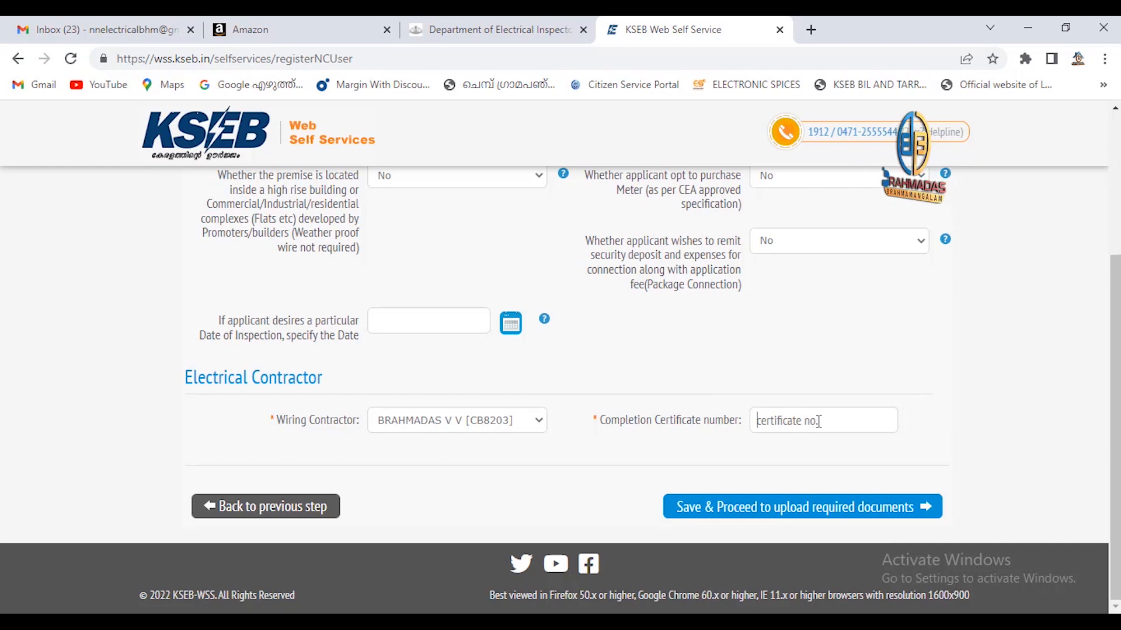
{"action": "type", "text": "44"}
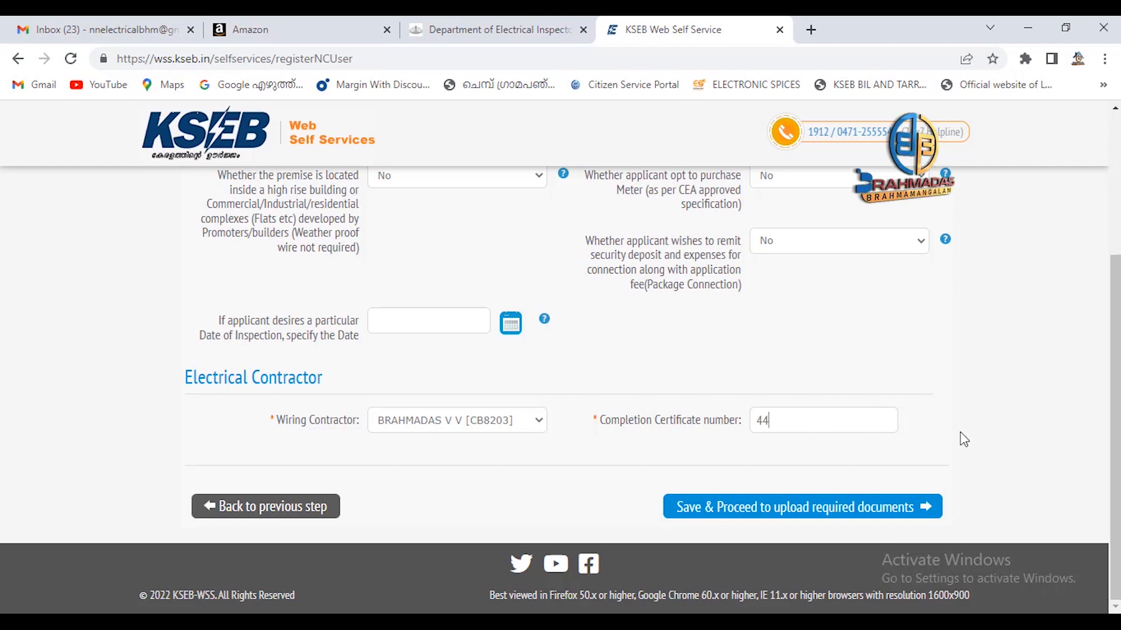
{"action": "left_click", "coordinate": [850, 516]}
Upload the identity document PDF as proof of identity.
{"action": "left_click", "coordinate": [533, 341]}
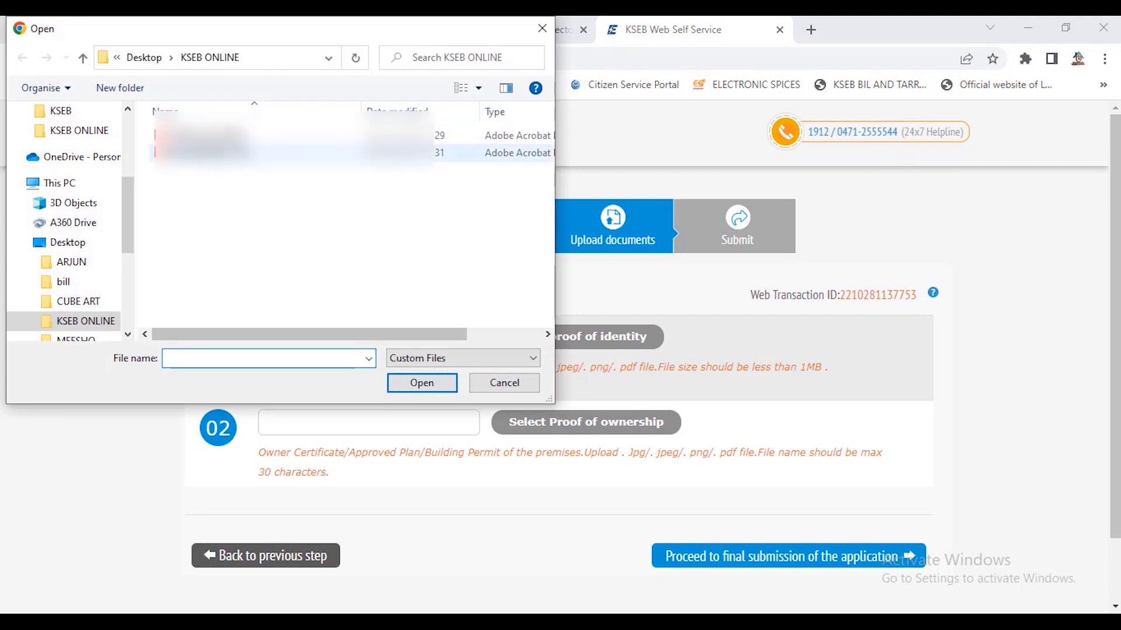
{"action": "left_click", "coordinate": [201, 135]}
{"action": "left_click", "coordinate": [421, 383]}
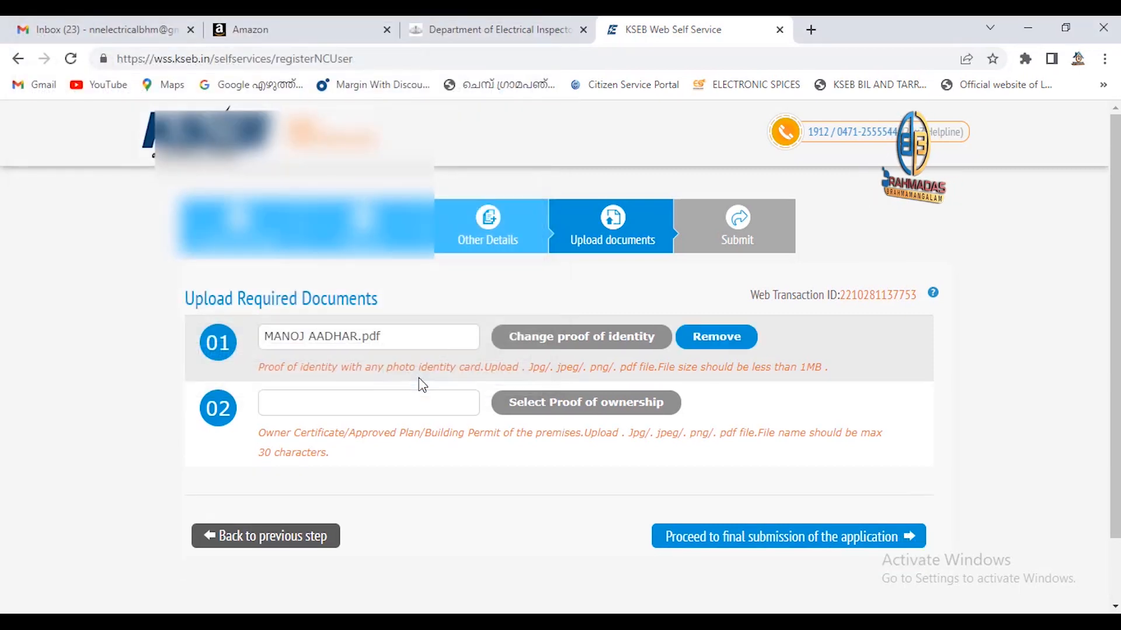
Upload the land tax PDF as proof of ownership and proceed to final submission.
{"action": "left_click", "coordinate": [602, 408]}
{"action": "left_click", "coordinate": [216, 153]}
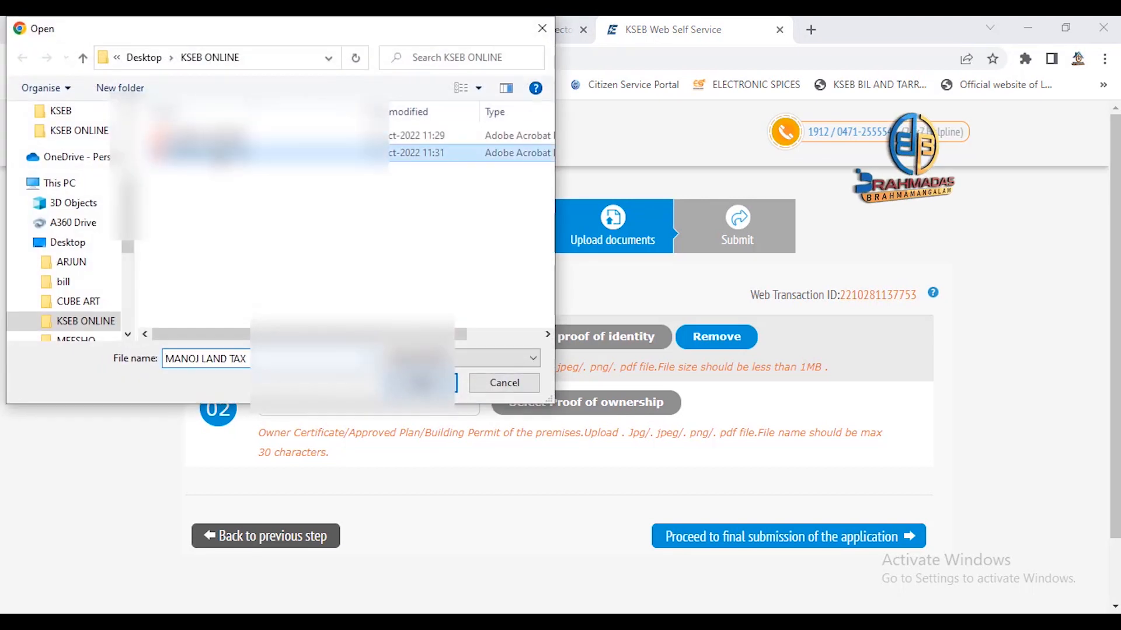
{"action": "left_click", "coordinate": [422, 382]}
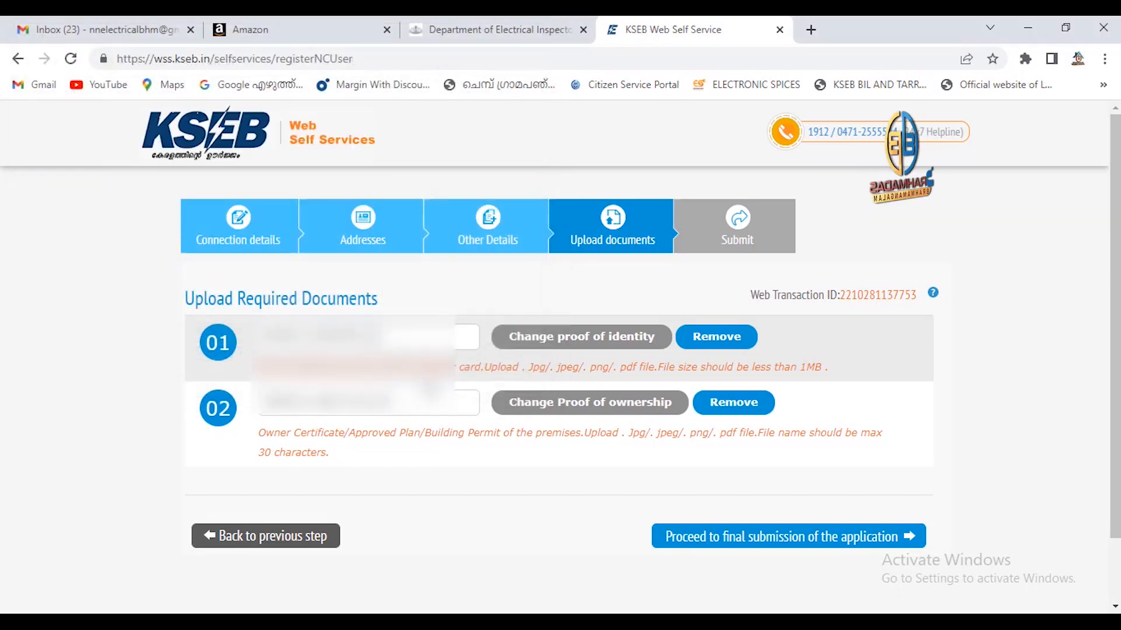
{"action": "scroll", "coordinate": [414, 463], "scroll_direction": "down", "scroll_amount": 2}
{"action": "scroll", "coordinate": [417, 463], "scroll_direction": "up", "scroll_amount": 2}
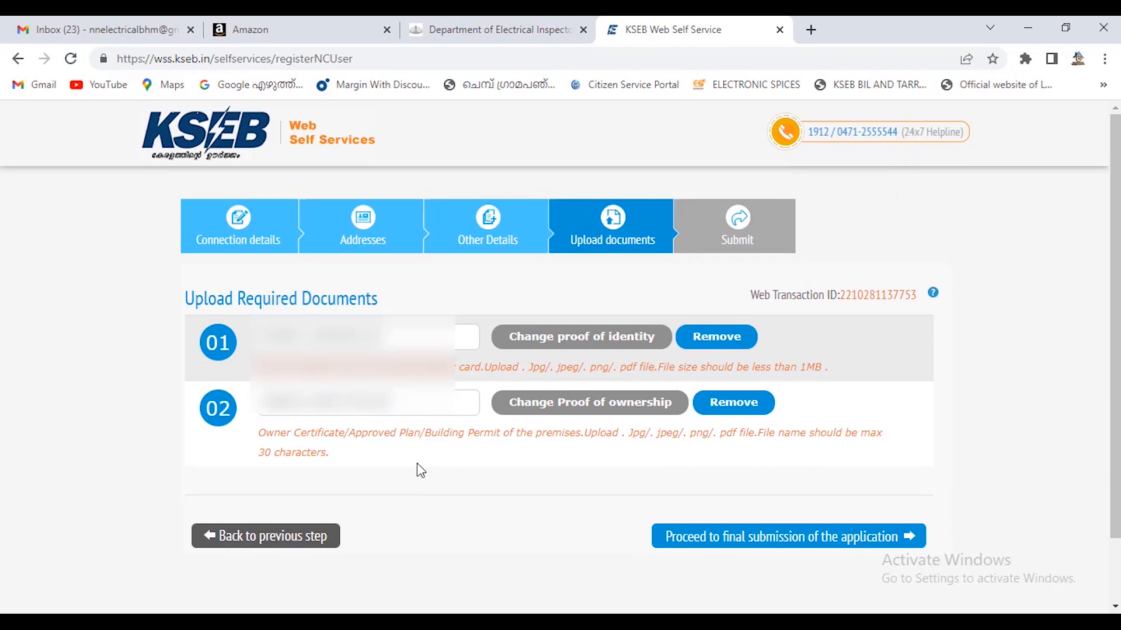
{"action": "left_click", "coordinate": [851, 544]}
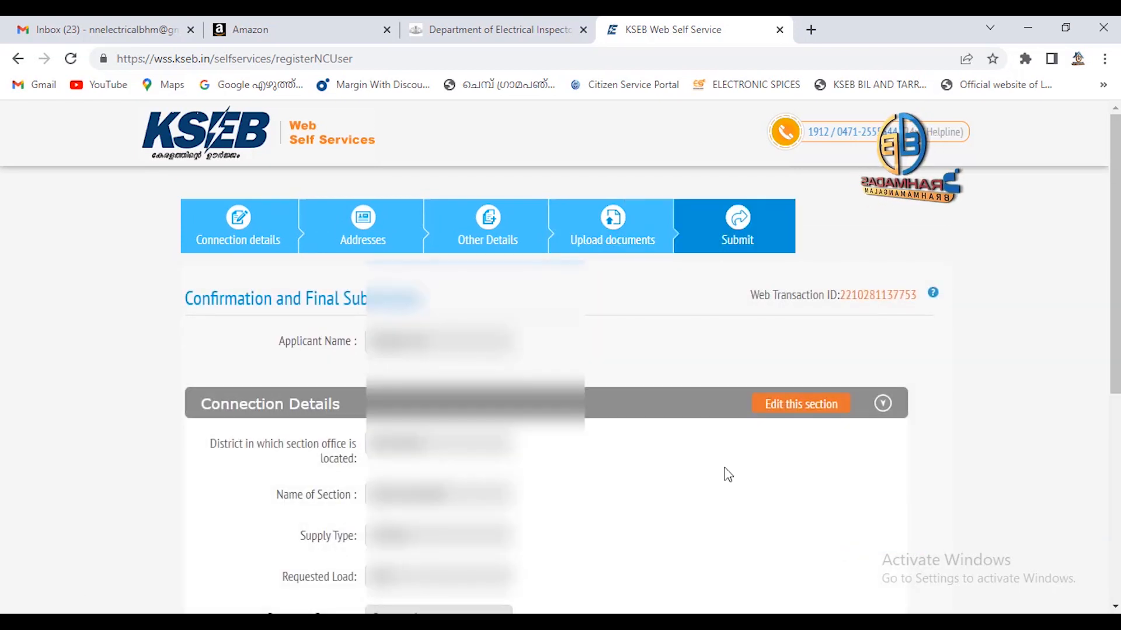
Expand and review the Connection Address of the Premises and Other details sections.
{"action": "scroll", "coordinate": [727, 474], "scroll_direction": "down", "scroll_amount": 2}
{"action": "scroll", "coordinate": [708, 391], "scroll_direction": "down", "scroll_amount": 3}
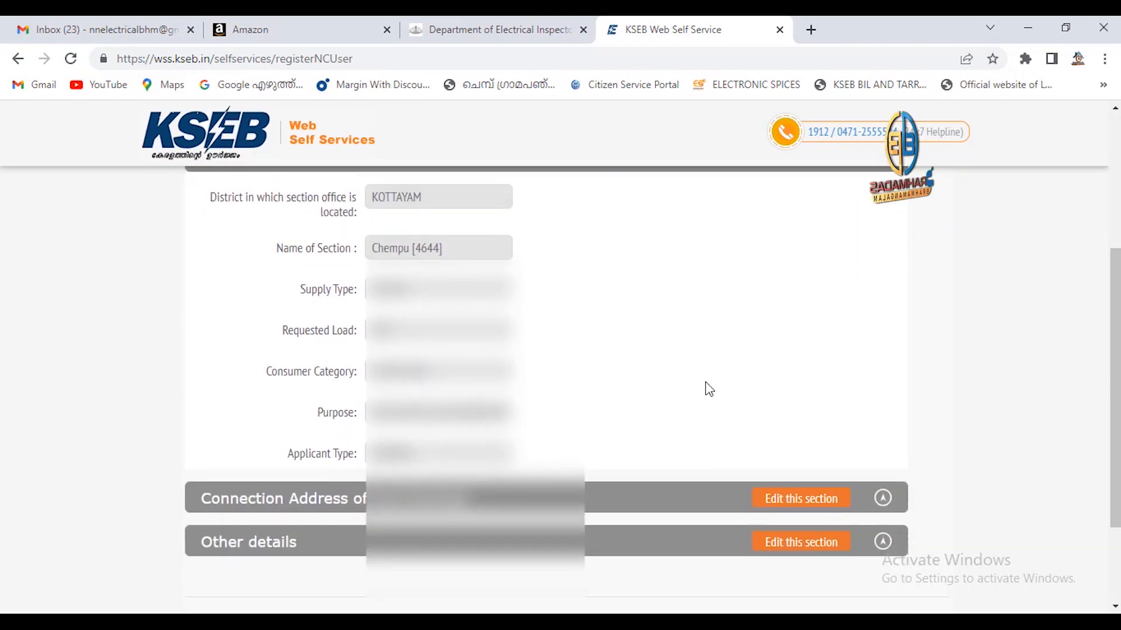
{"action": "scroll", "coordinate": [707, 386], "scroll_direction": "down", "scroll_amount": 3}
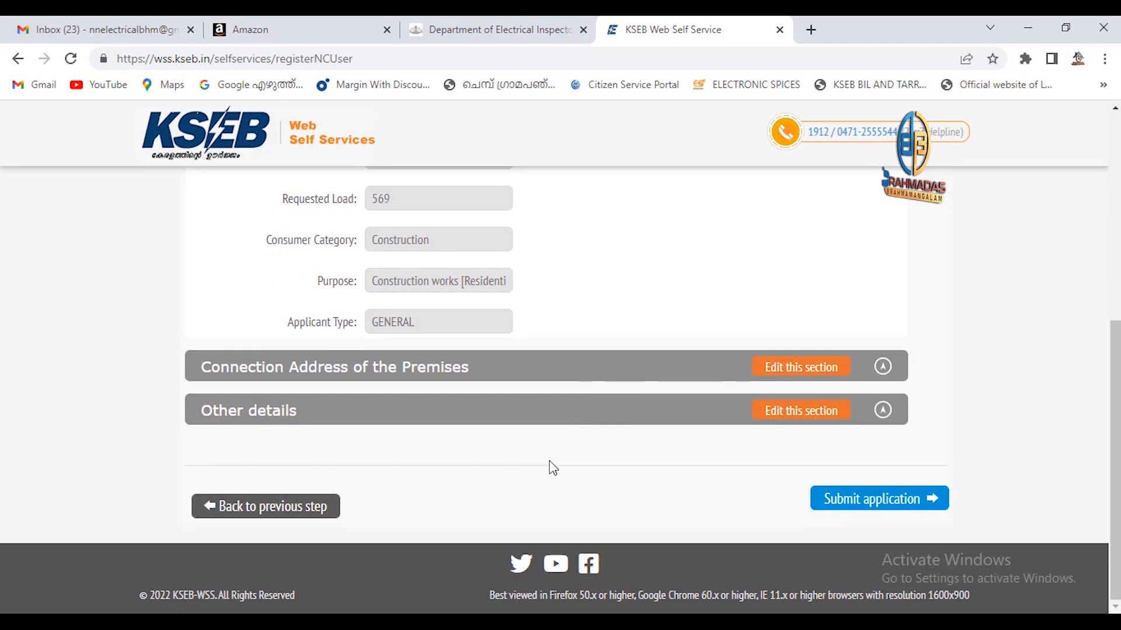
{"action": "left_click", "coordinate": [882, 367]}
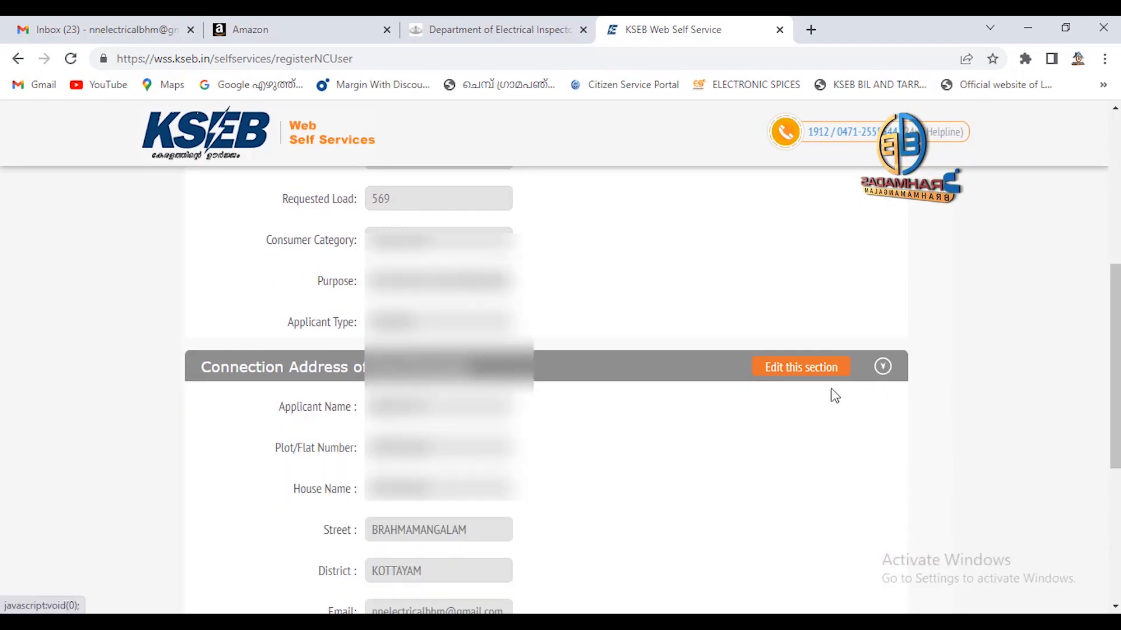
{"action": "scroll", "coordinate": [775, 418], "scroll_direction": "down", "scroll_amount": 6}
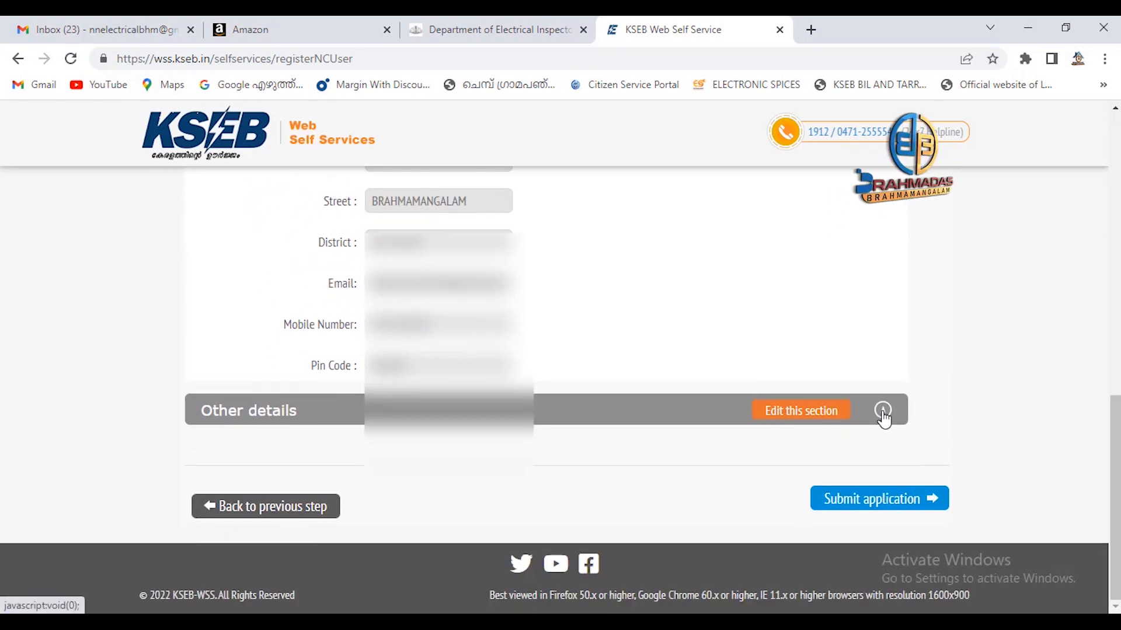
{"action": "left_click", "coordinate": [882, 410]}
{"action": "scroll", "coordinate": [884, 418], "scroll_direction": "down", "scroll_amount": 3}
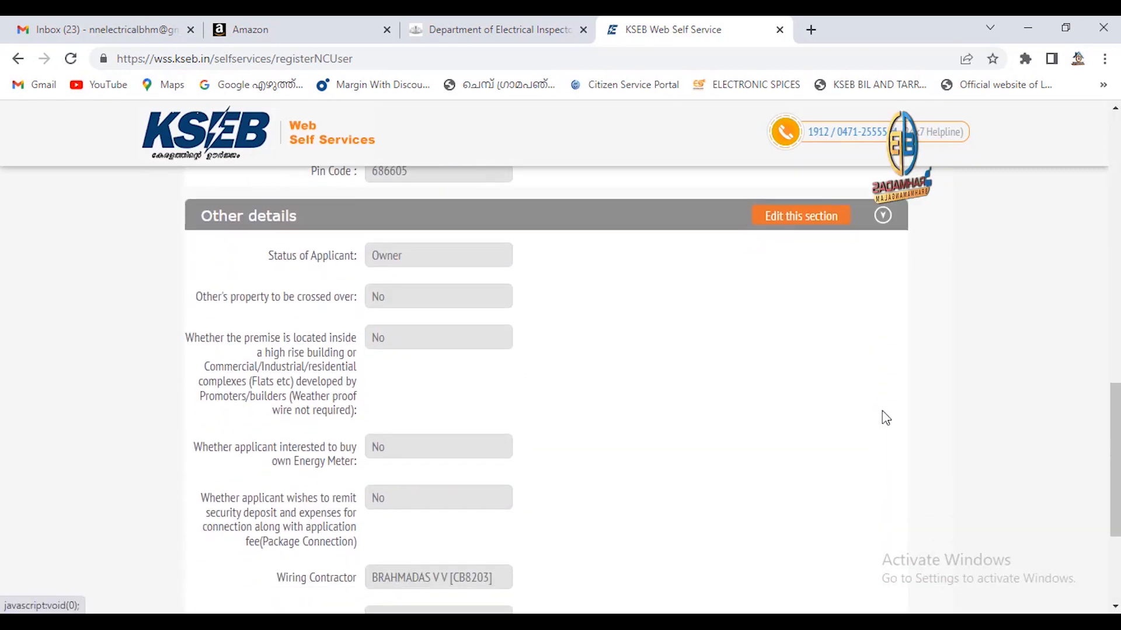
{"action": "scroll", "coordinate": [885, 418], "scroll_direction": "down", "scroll_amount": 4}
{"action": "scroll", "coordinate": [878, 420], "scroll_direction": "up", "scroll_amount": 7}
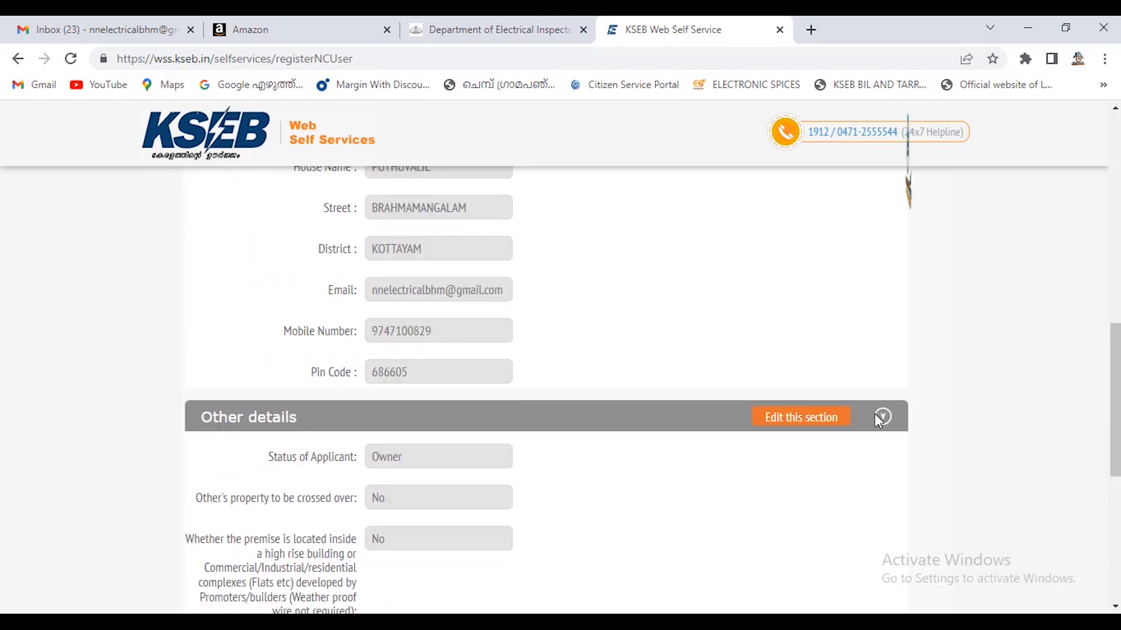
{"action": "scroll", "coordinate": [878, 419], "scroll_direction": "up", "scroll_amount": 12}
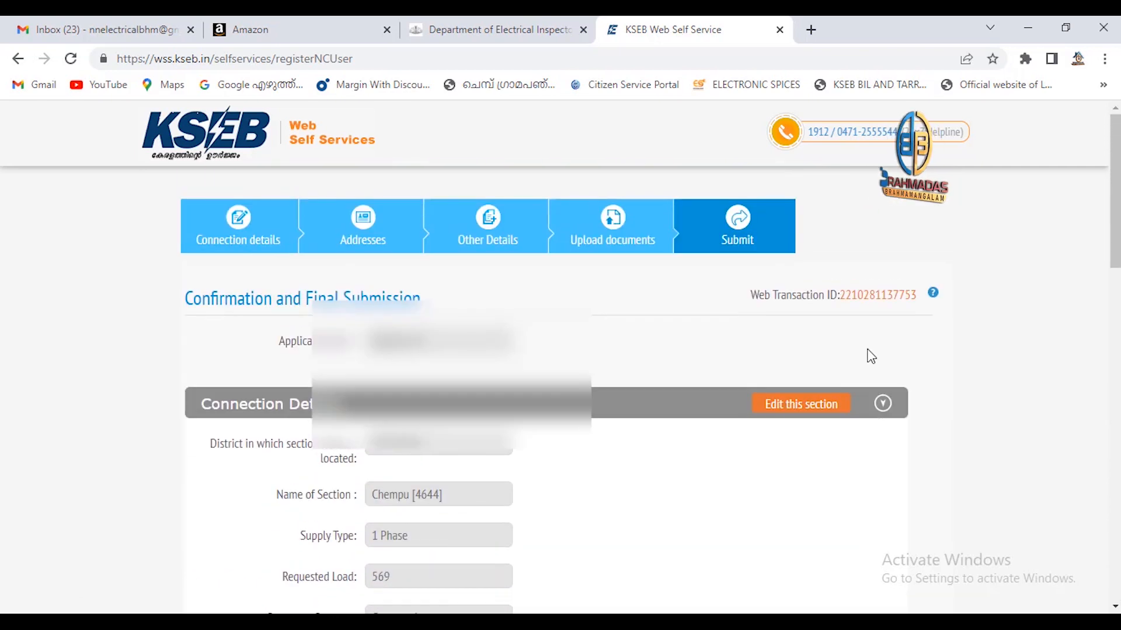
{"action": "scroll", "coordinate": [733, 416], "scroll_direction": "down", "scroll_amount": 6}
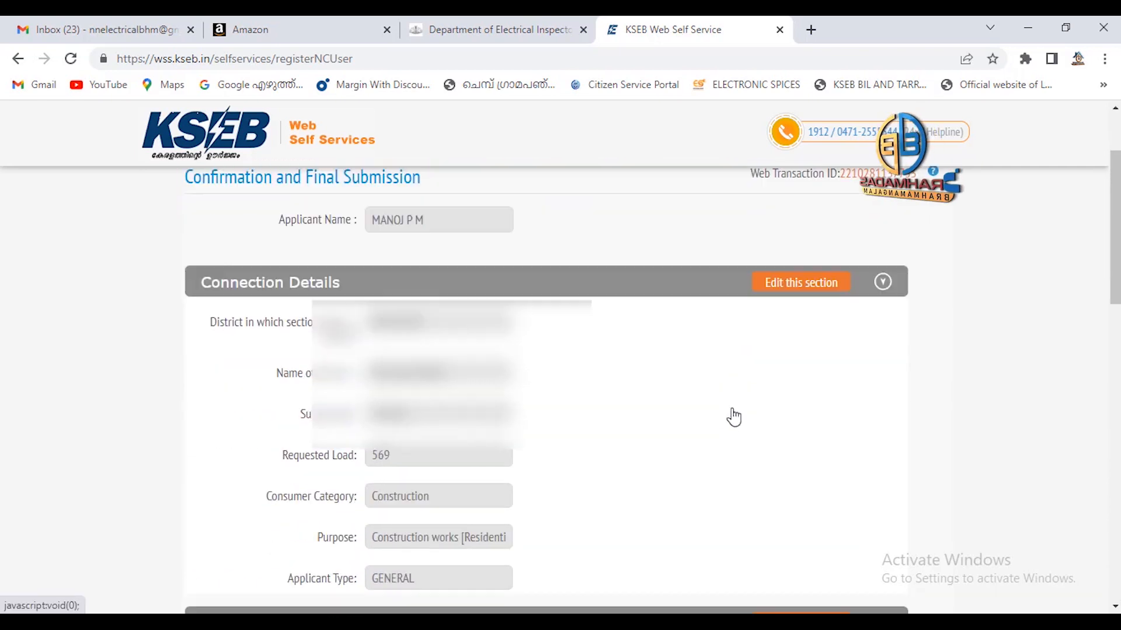
{"action": "scroll", "coordinate": [731, 415], "scroll_direction": "up", "scroll_amount": 5}
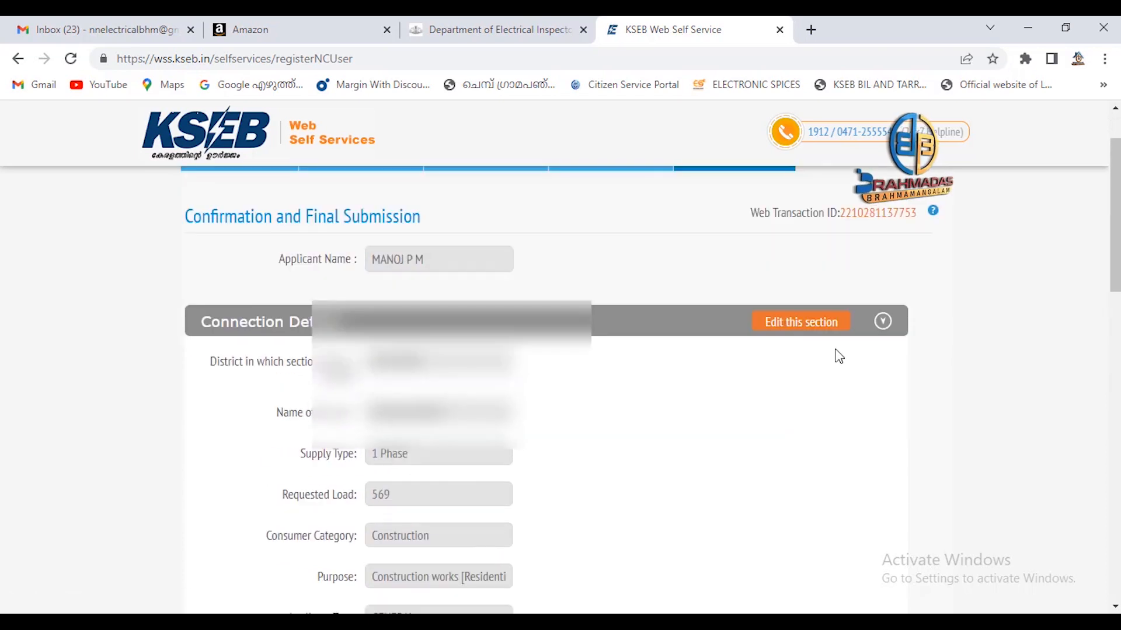
Collapse the Connection Details, Connection Address and Other details sections again.
{"action": "left_click", "coordinate": [882, 322]}
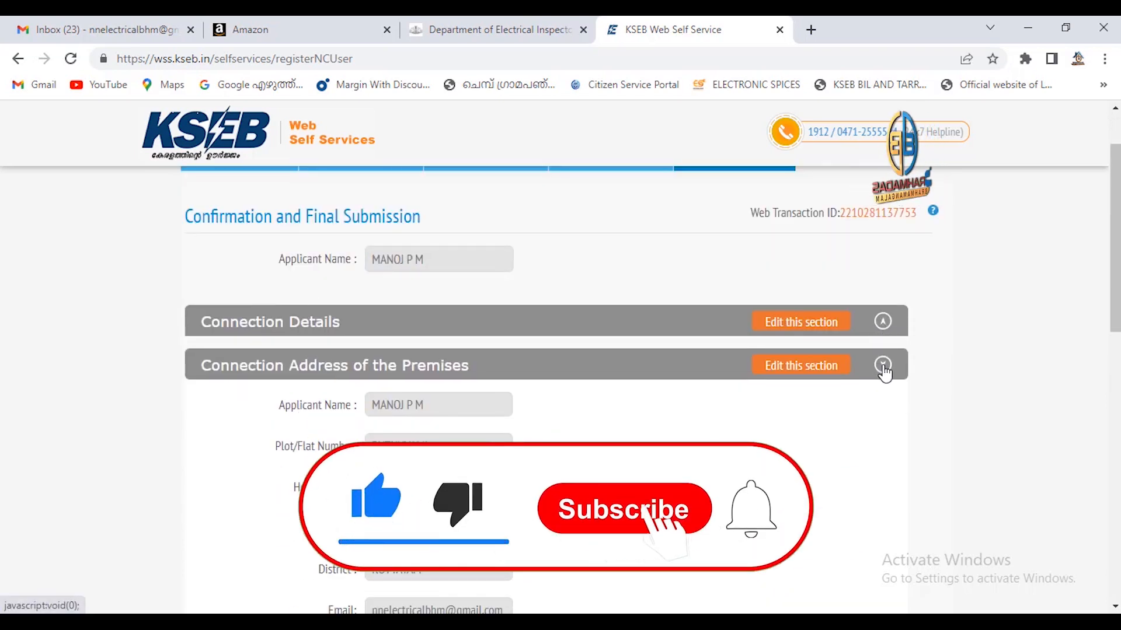
{"action": "left_click", "coordinate": [882, 363]}
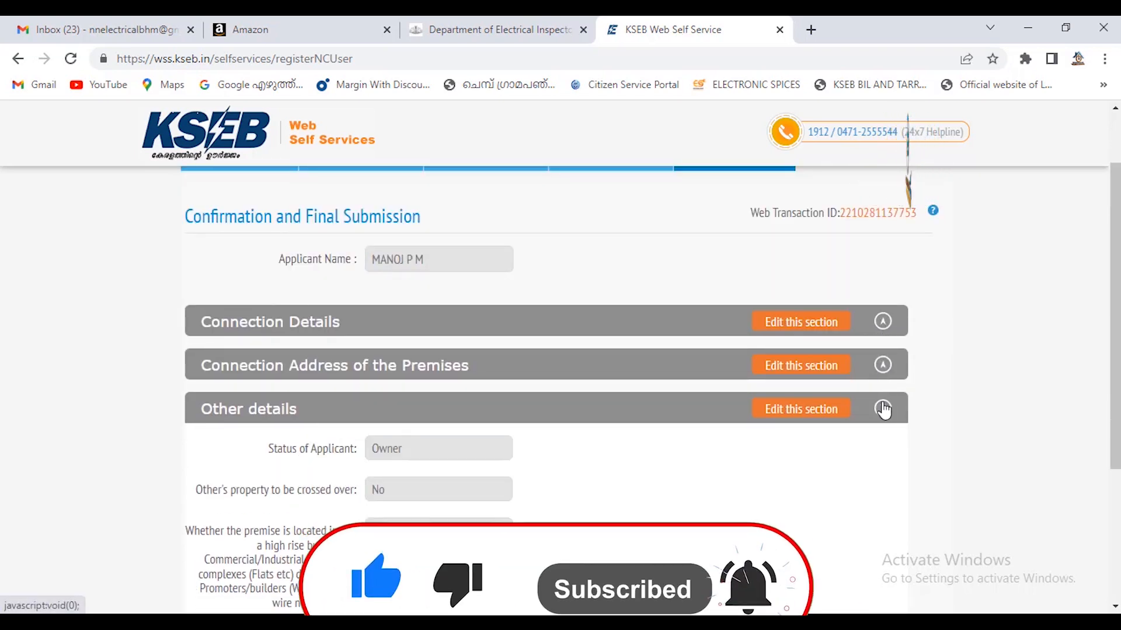
{"action": "left_click", "coordinate": [883, 408]}
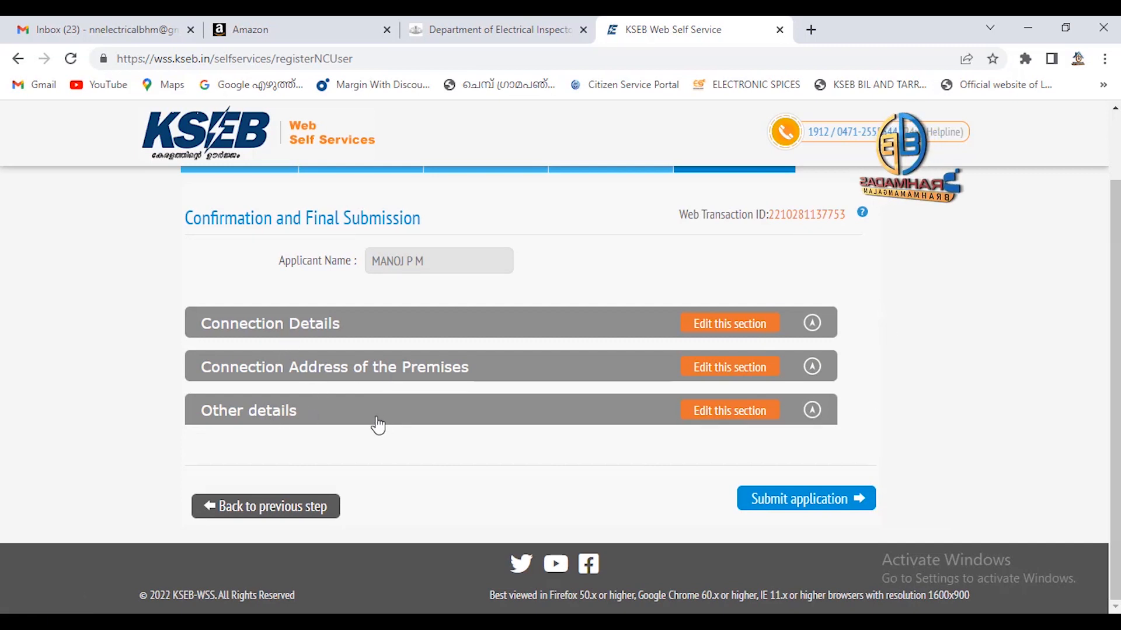
Submit the application and view the transaction details on the confirmation page.
{"action": "left_click", "coordinate": [794, 502]}
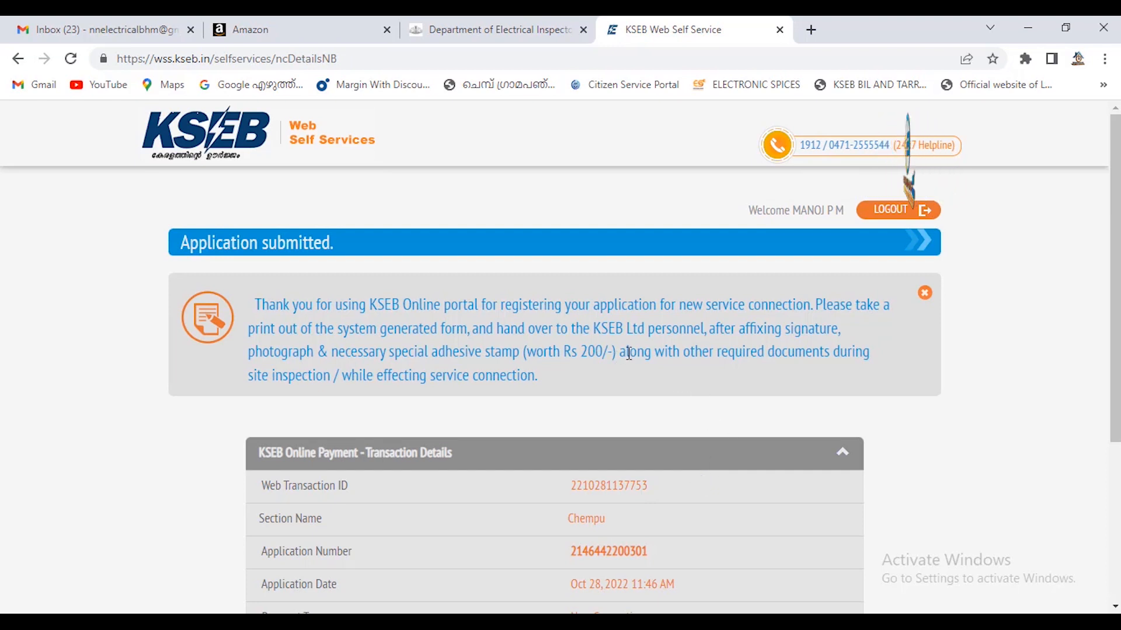
{"action": "scroll", "coordinate": [611, 345], "scroll_direction": "down", "scroll_amount": 4}
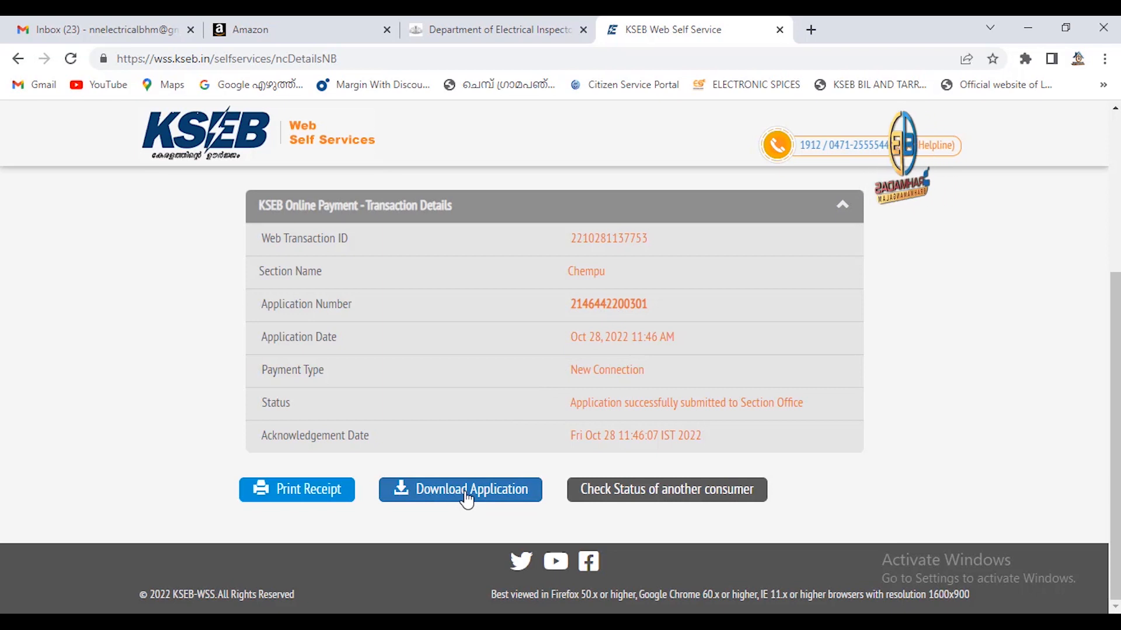
Print the transaction receipt, then download the application form as generateApplnFormPDF.pdf.
{"action": "left_click", "coordinate": [280, 495]}
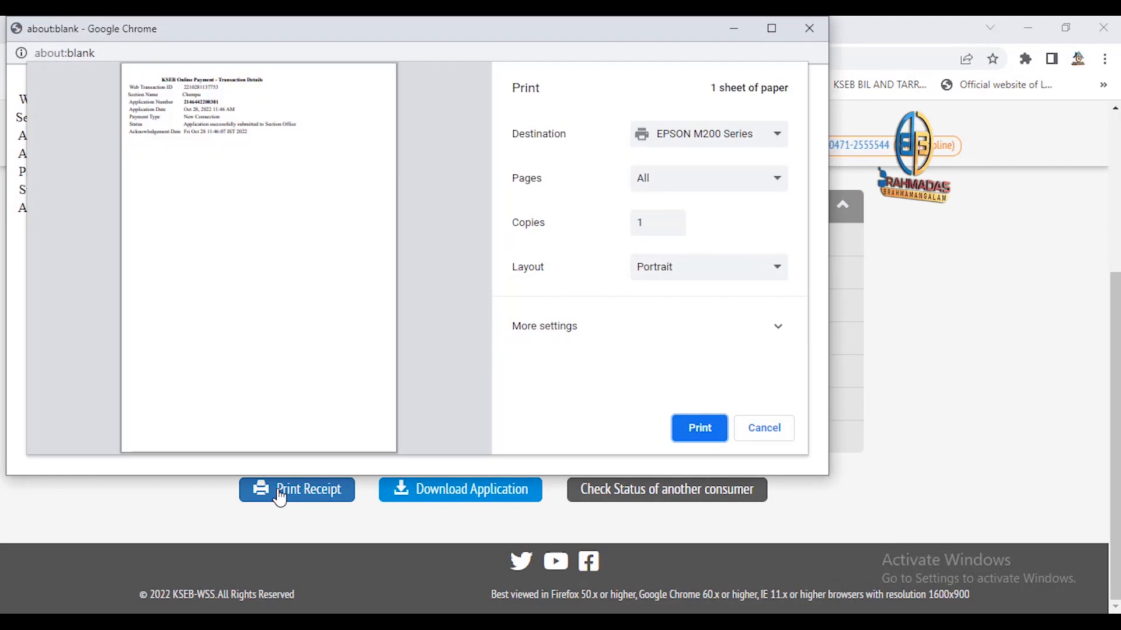
{"action": "left_click", "coordinate": [698, 429]}
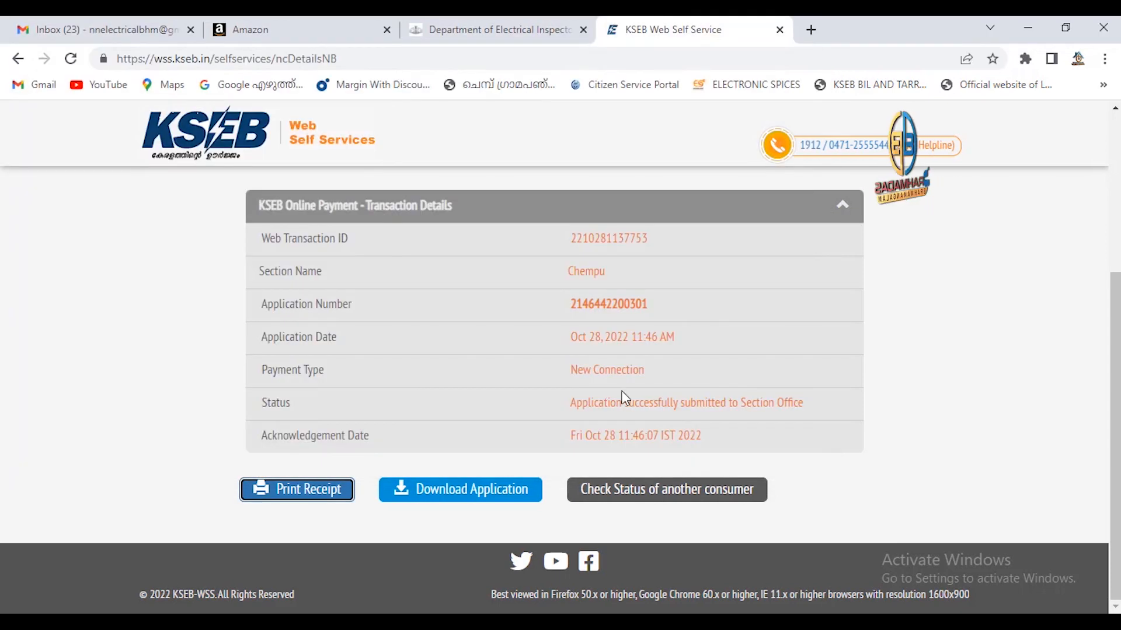
{"action": "left_click", "coordinate": [435, 501]}
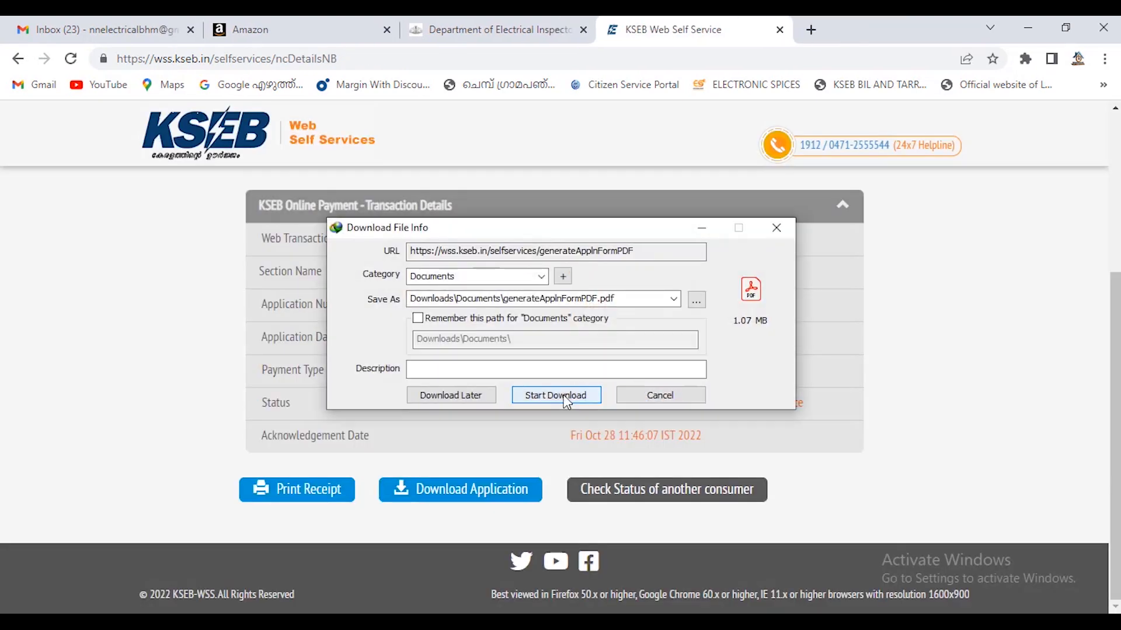
{"action": "left_click", "coordinate": [565, 397]}
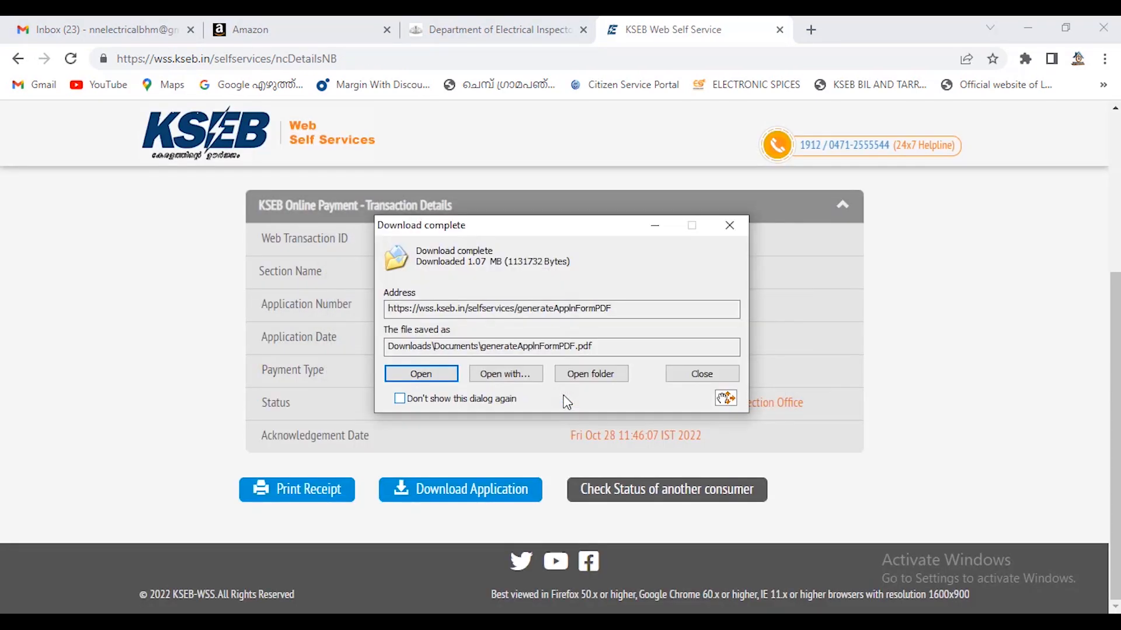
Open generateApplnFormPDF.pdf in Acrobat Reader and scroll through the 3-page application form.
{"action": "left_click", "coordinate": [429, 372]}
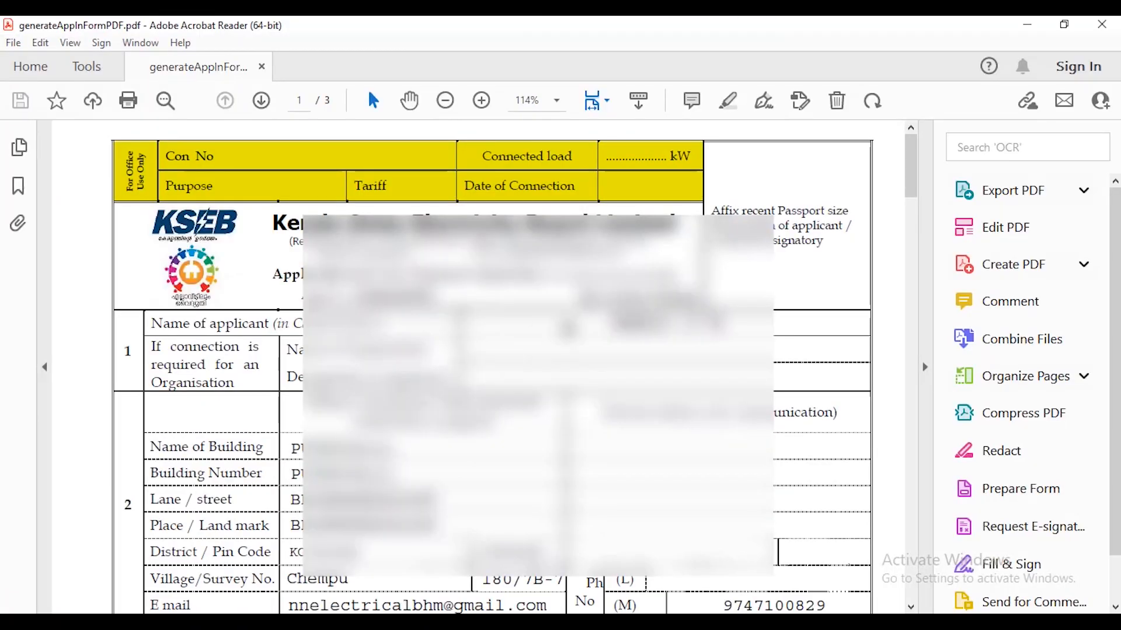
{"action": "scroll", "coordinate": [493, 368], "scroll_direction": "down", "scroll_amount": 3}
{"action": "scroll", "coordinate": [493, 367], "scroll_direction": "down", "scroll_amount": 5}
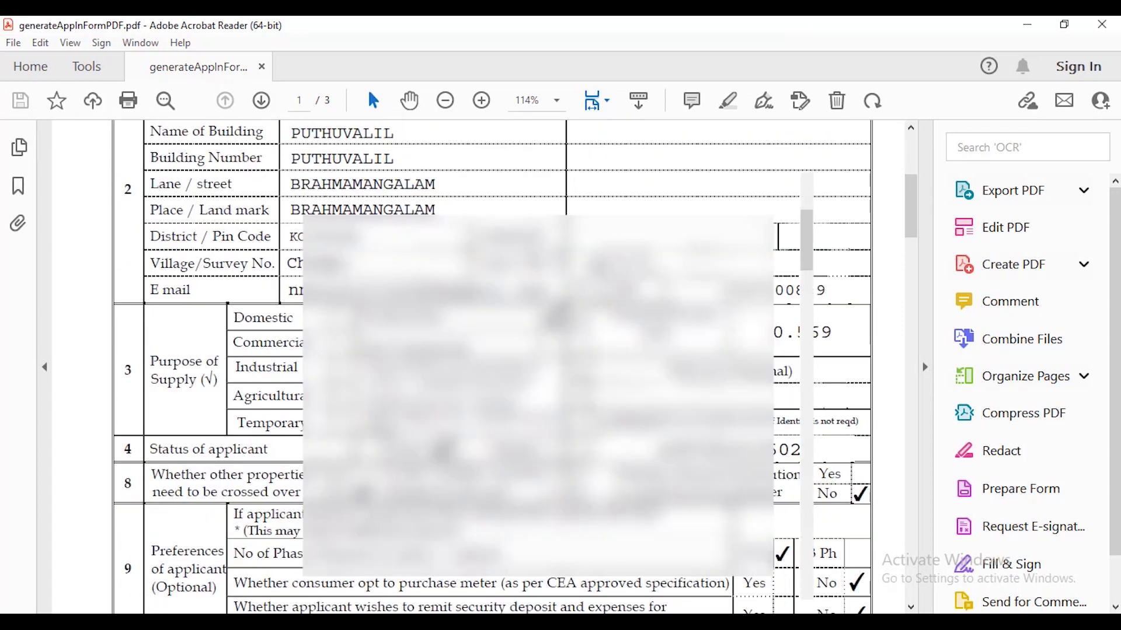
{"action": "scroll", "coordinate": [567, 331], "scroll_direction": "down", "scroll_amount": 2}
{"action": "scroll", "coordinate": [440, 385], "scroll_direction": "down", "scroll_amount": 4}
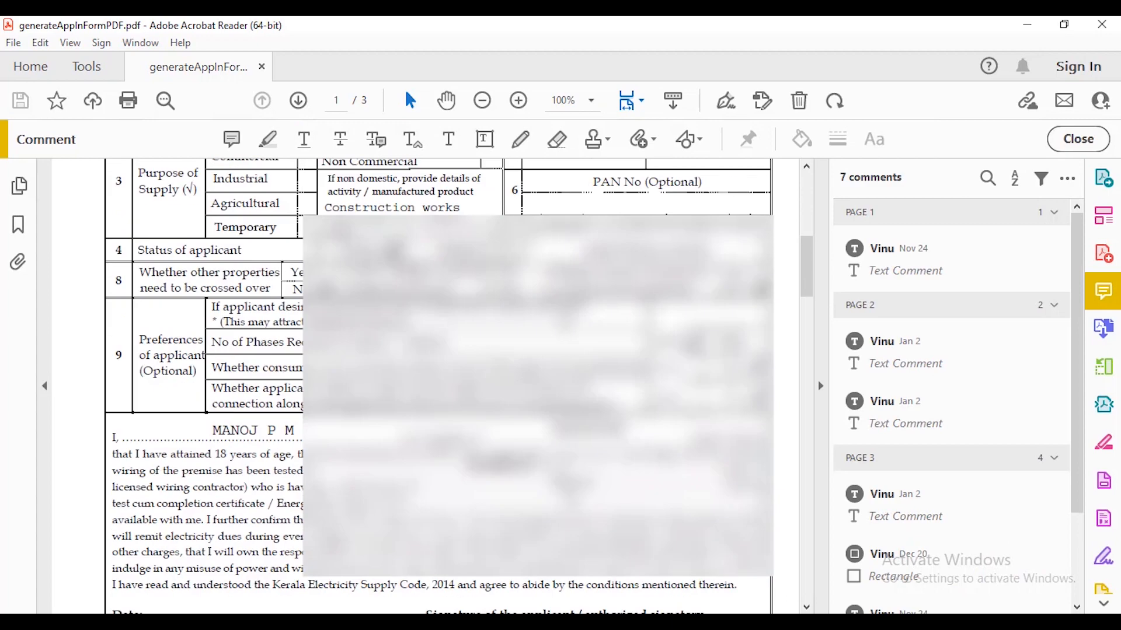